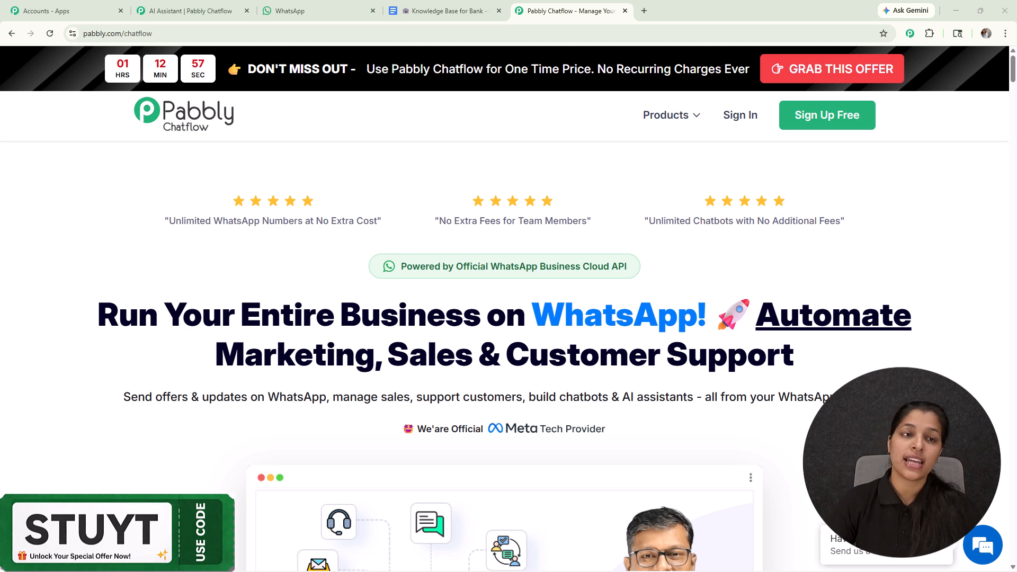
# - Switch to WhatsApp Web and send the message "Hey I need help" in the My Test Number chat
pyautogui.click(294, 11)
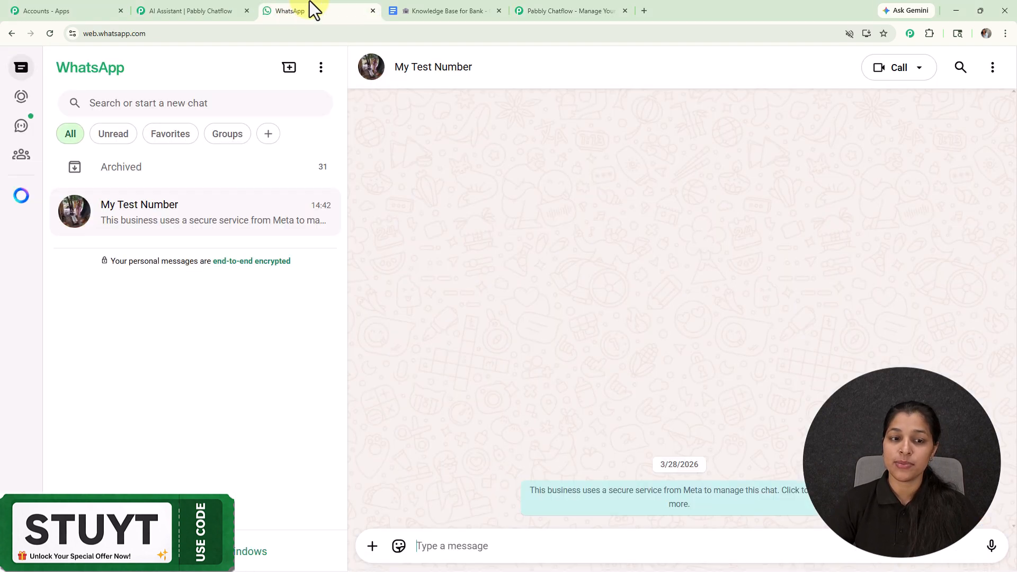
pyautogui.click(535, 532)
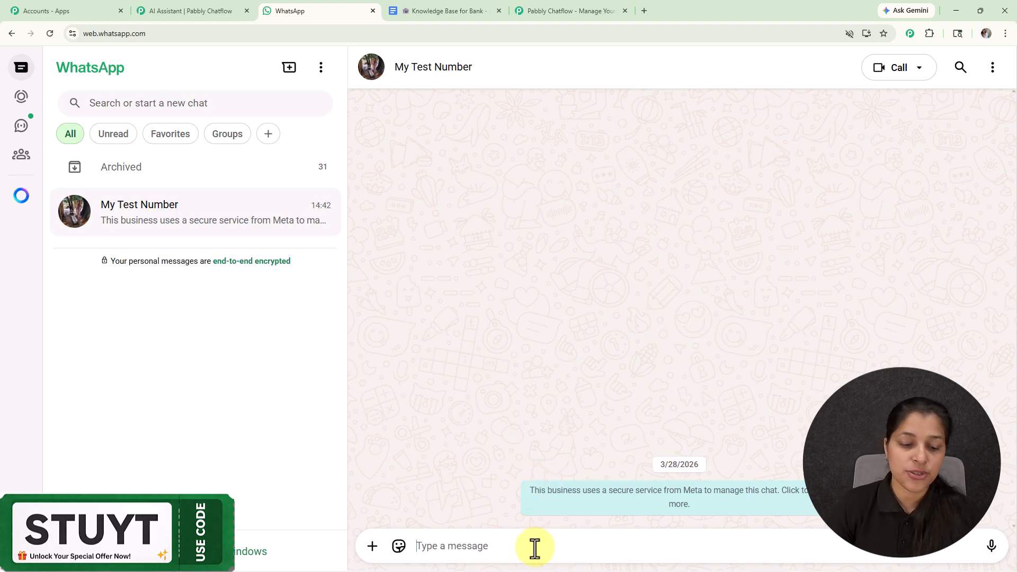
pyautogui.write('H')
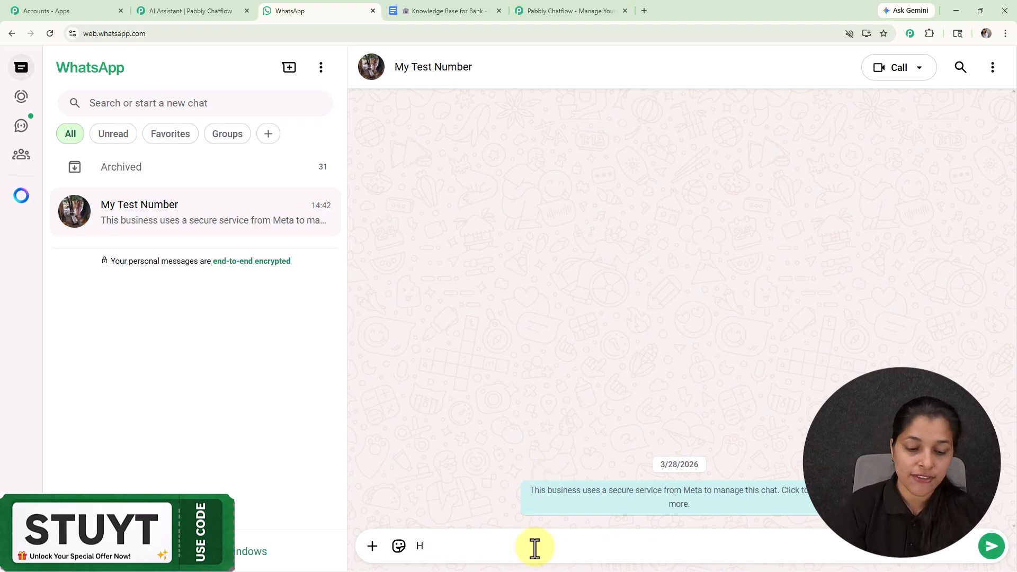
pyautogui.write('ey I')
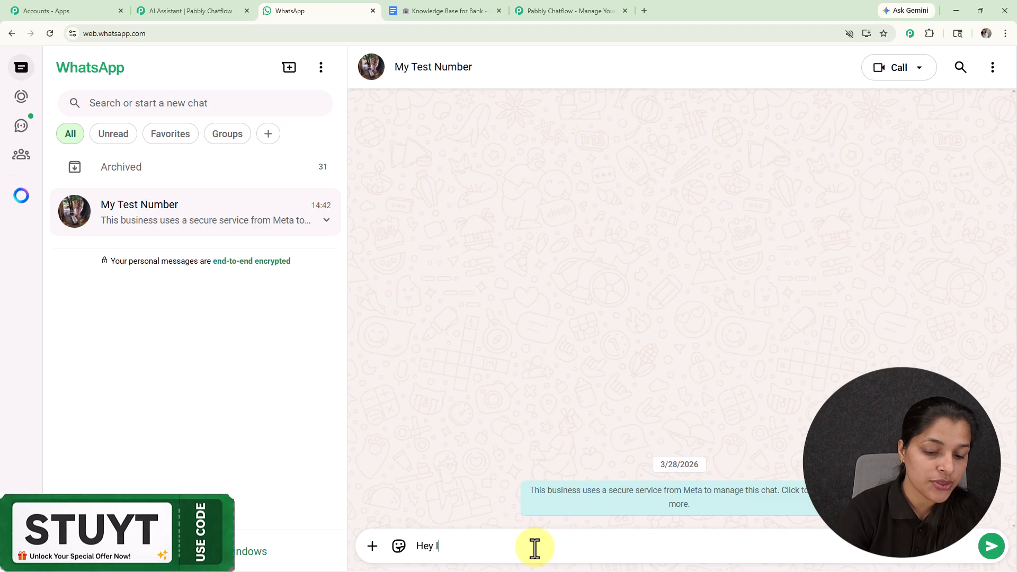
pyautogui.write(' need help')
pyautogui.press('Return')
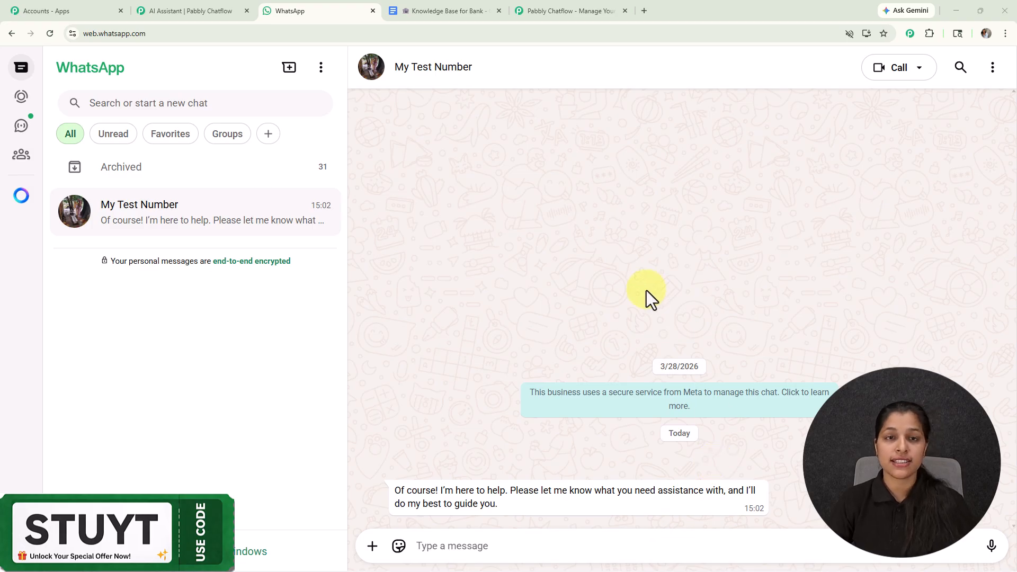
# - Send the question "How I can open a bank account?" in the chat and expand the assistant's full reply
pyautogui.click(534, 546)
pyautogui.write('How I can open a bank account?')
pyautogui.press('Return')
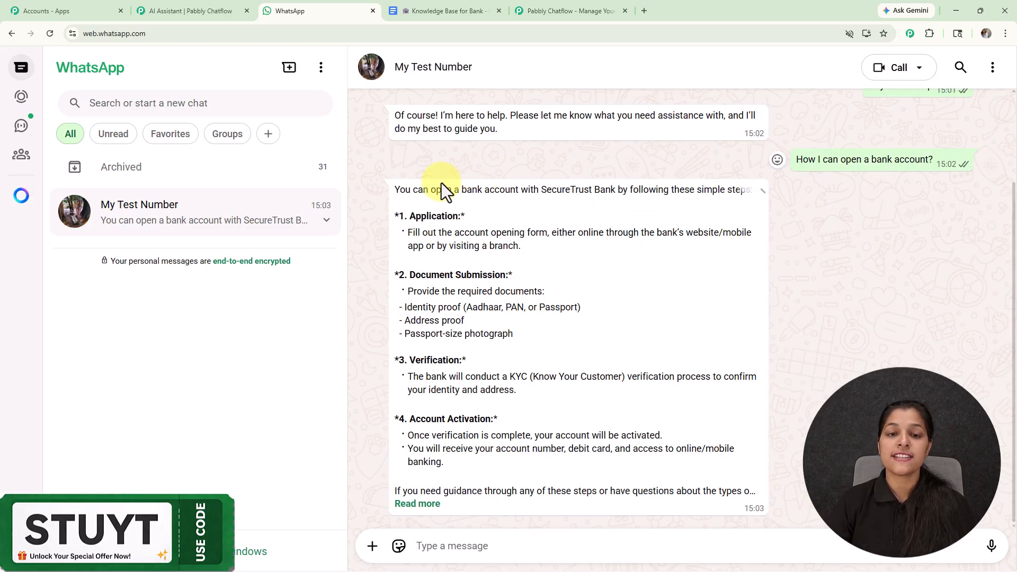
pyautogui.moveTo(400, 190); pyautogui.dragTo(813, 228)
pyautogui.click(812, 228)
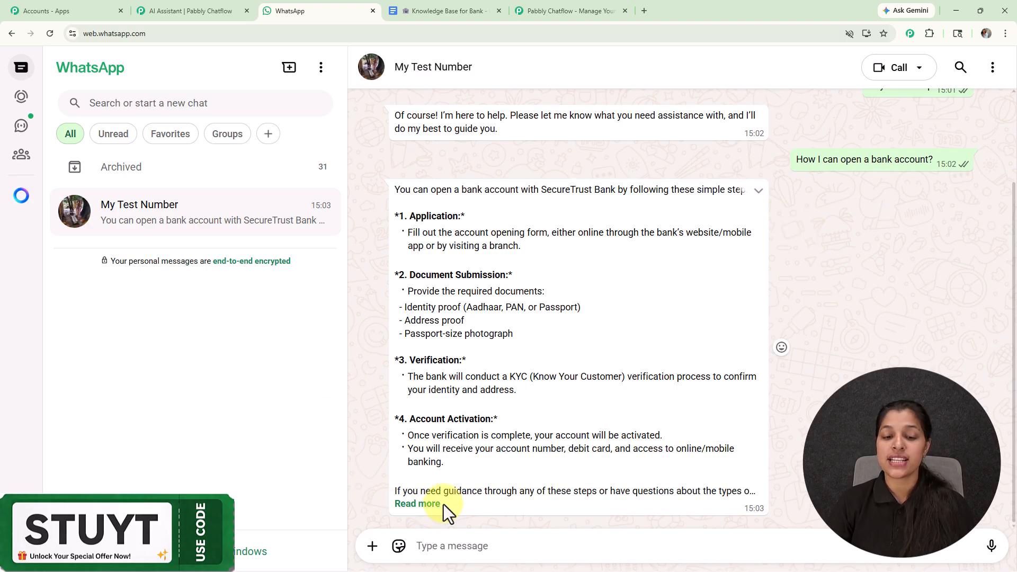
pyautogui.click(424, 506)
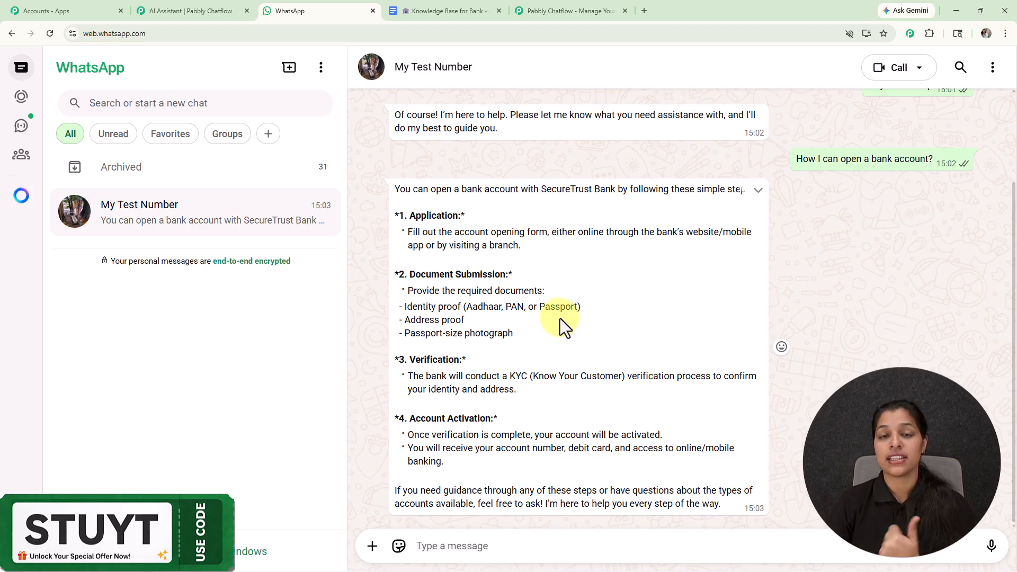
# - Send "Is there any charges required for opening the bank account?" and review the part of the reply about possible charges
pyautogui.click(536, 547)
pyautogui.write('Is there any charges required for opening the bank account?')
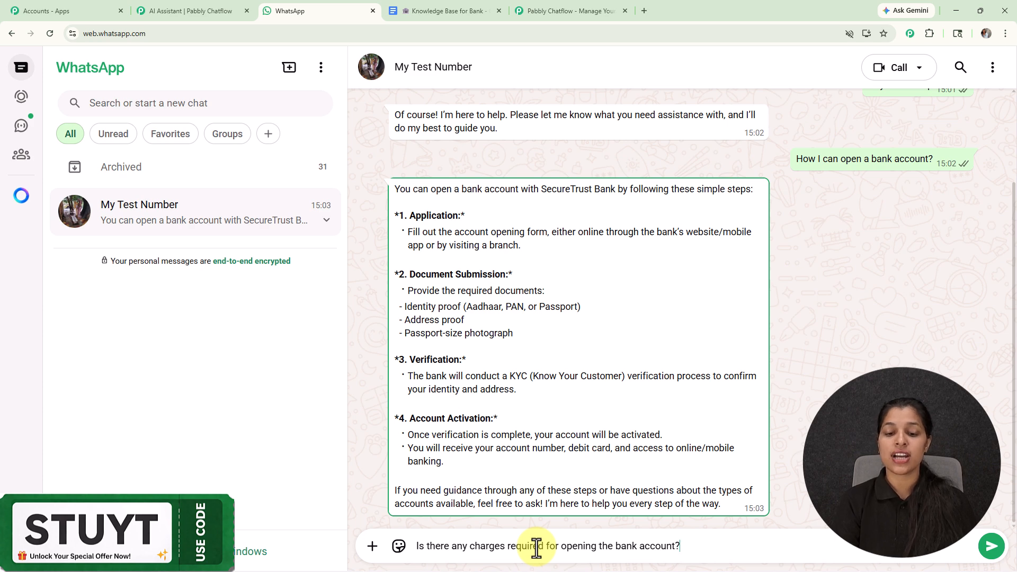
pyautogui.press('Return')
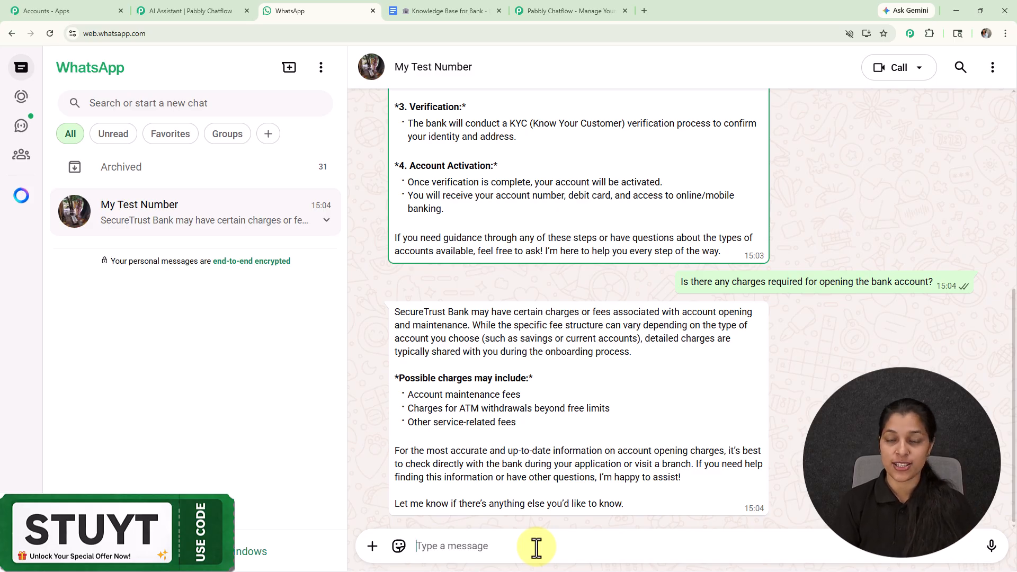
pyautogui.moveTo(390, 316); pyautogui.dragTo(564, 417)
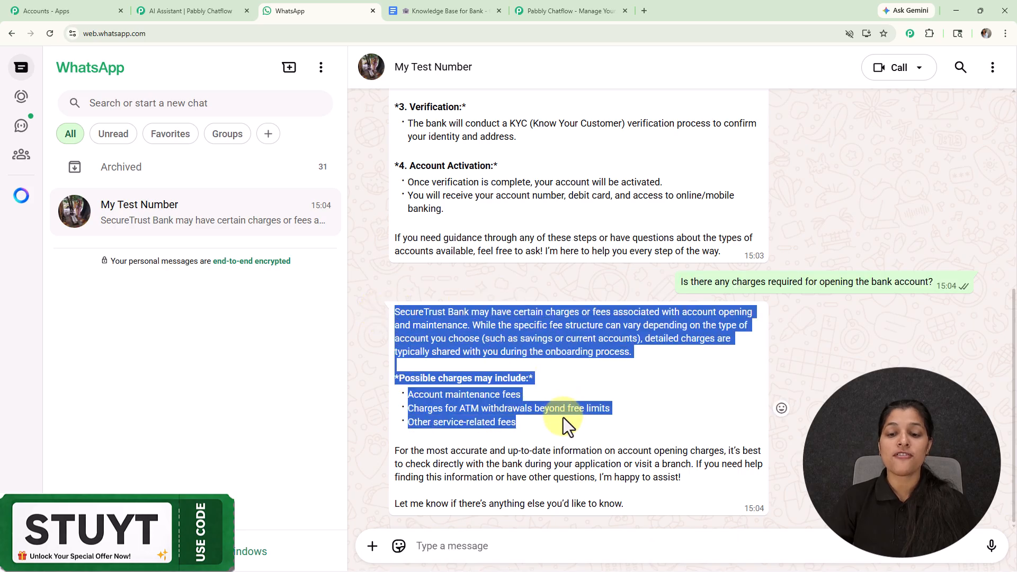
pyautogui.click(656, 378)
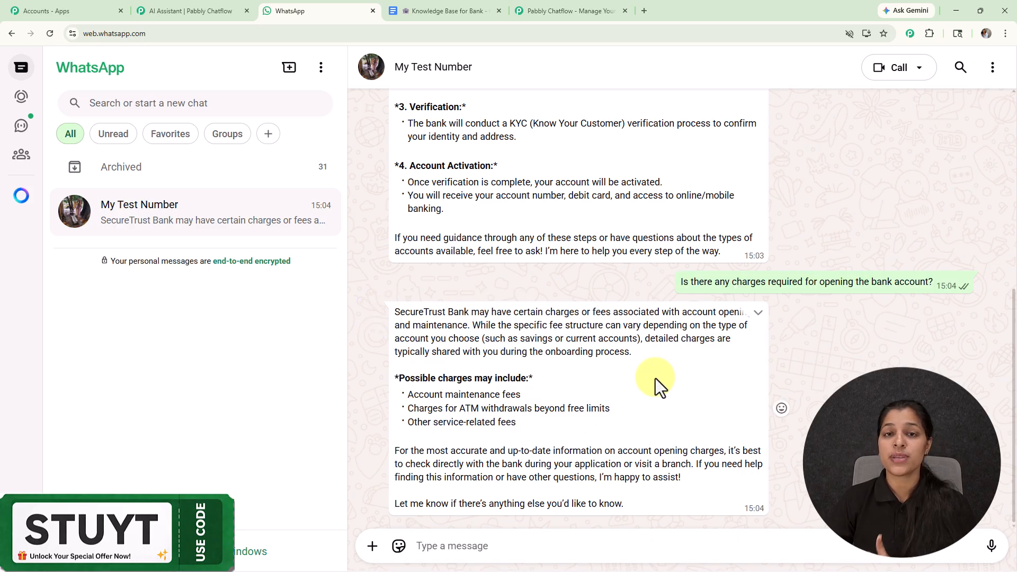
# - Switch to the "Knowledge Base for Bank" document in Google Docs and skim it from the introduction to the account opening process
pyautogui.click(445, 11)
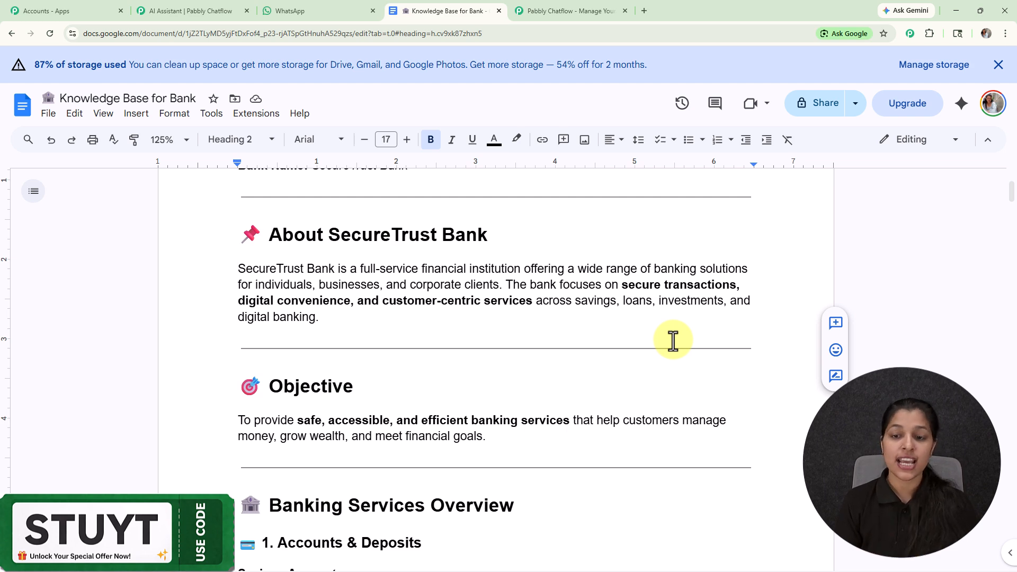
pyautogui.scroll(3, 545, 424)
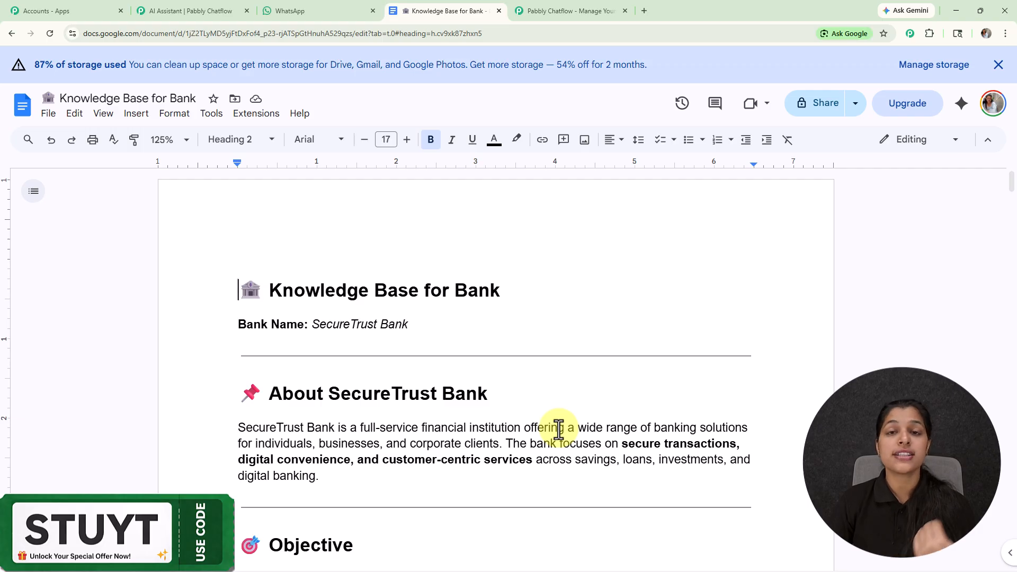
pyautogui.scroll(-10, 559, 428)
pyautogui.scroll(1, 559, 428)
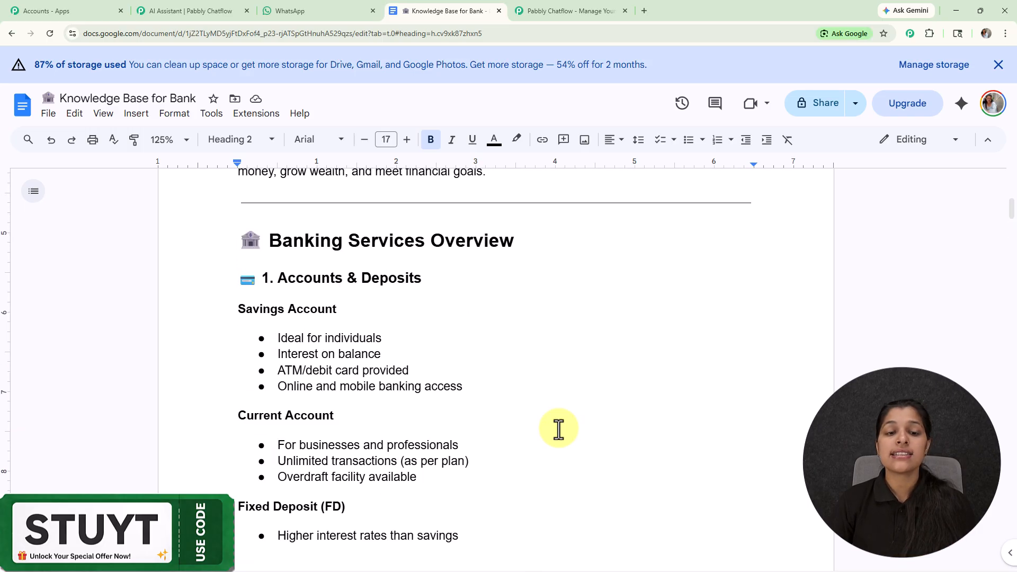
pyautogui.scroll(-8, 558, 428)
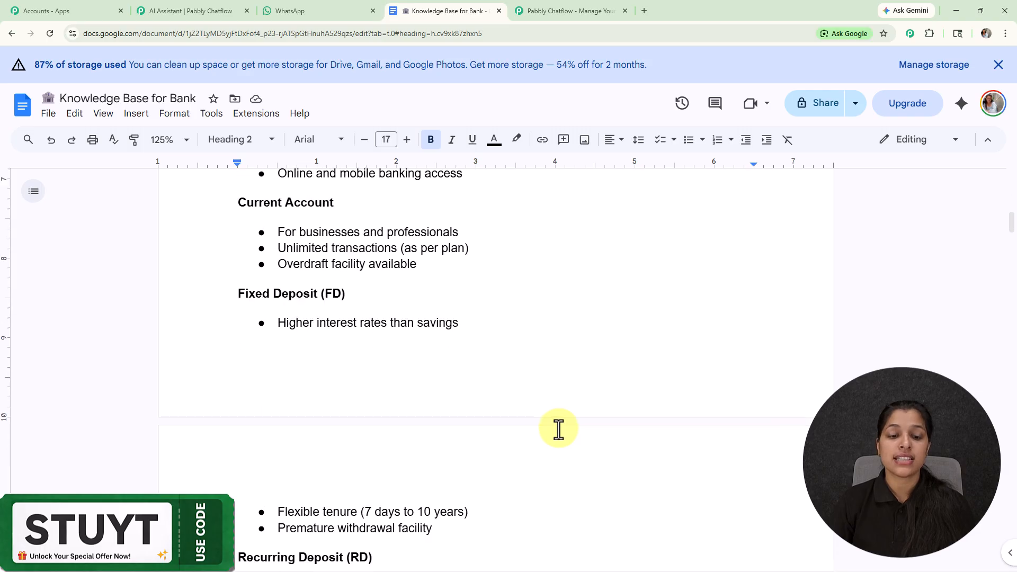
pyautogui.scroll(-4, 559, 428)
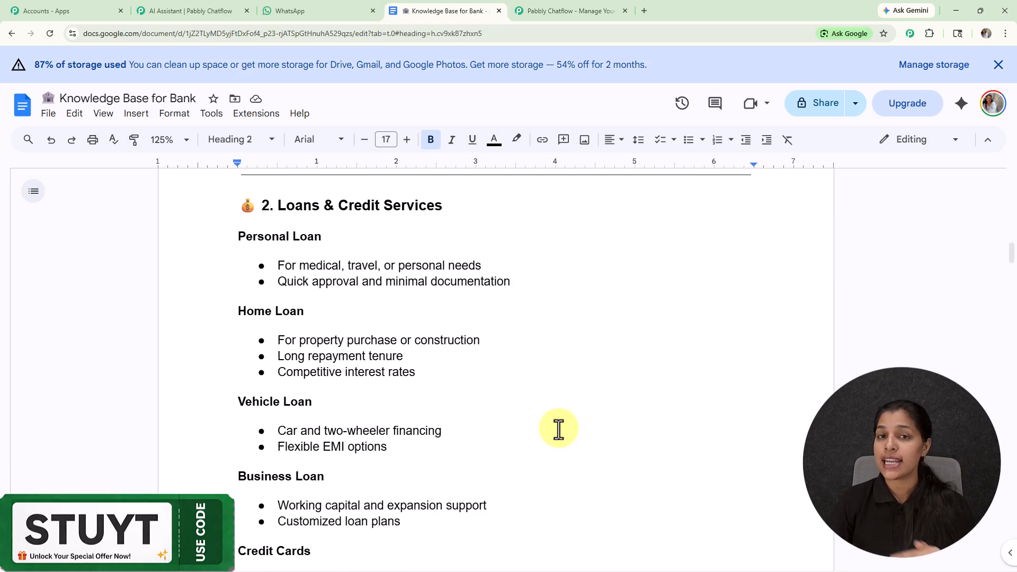
pyautogui.scroll(-5, 559, 428)
pyautogui.scroll(-15, 559, 428)
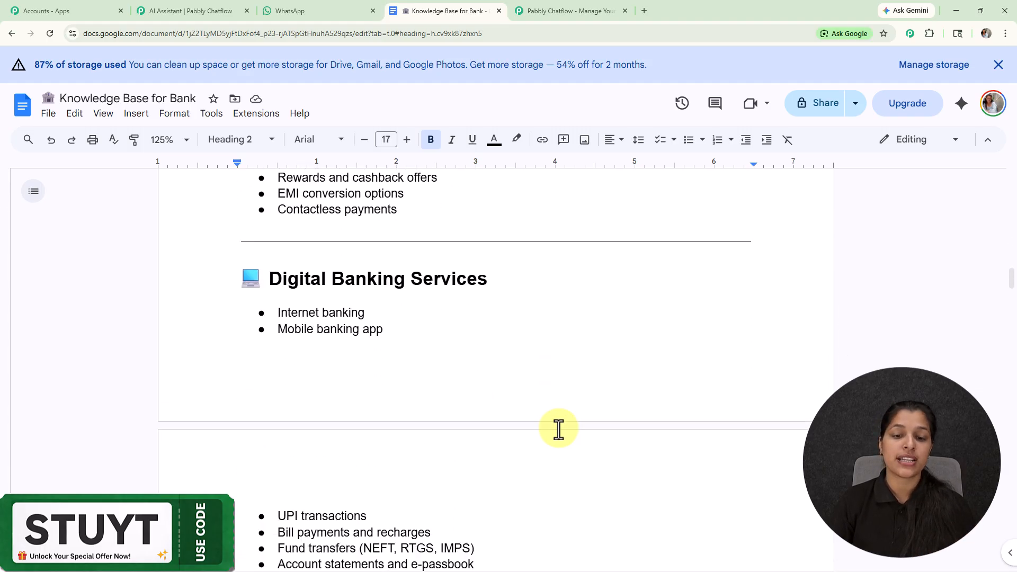
pyautogui.scroll(-7, 559, 428)
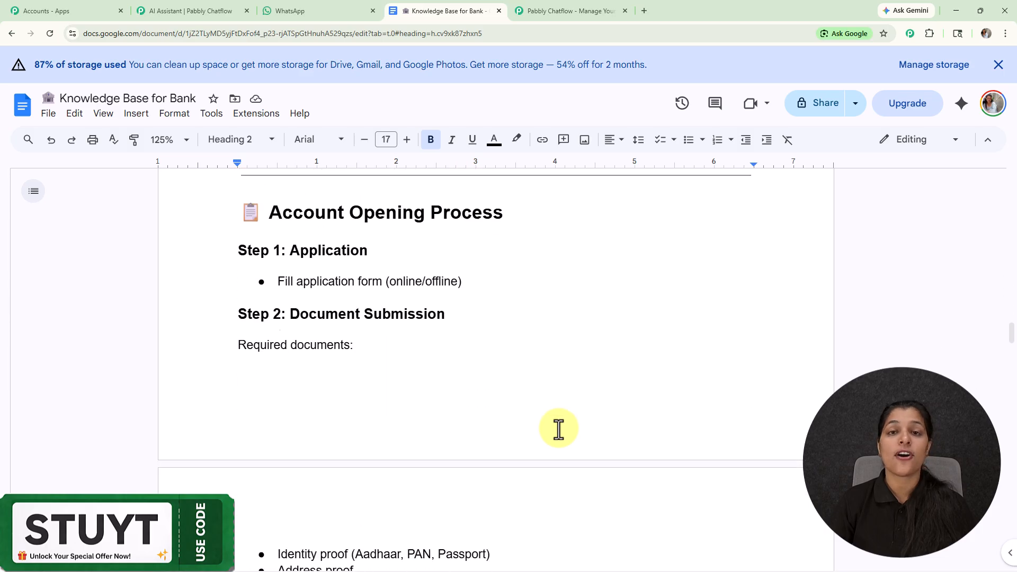
pyautogui.scroll(12, 558, 428)
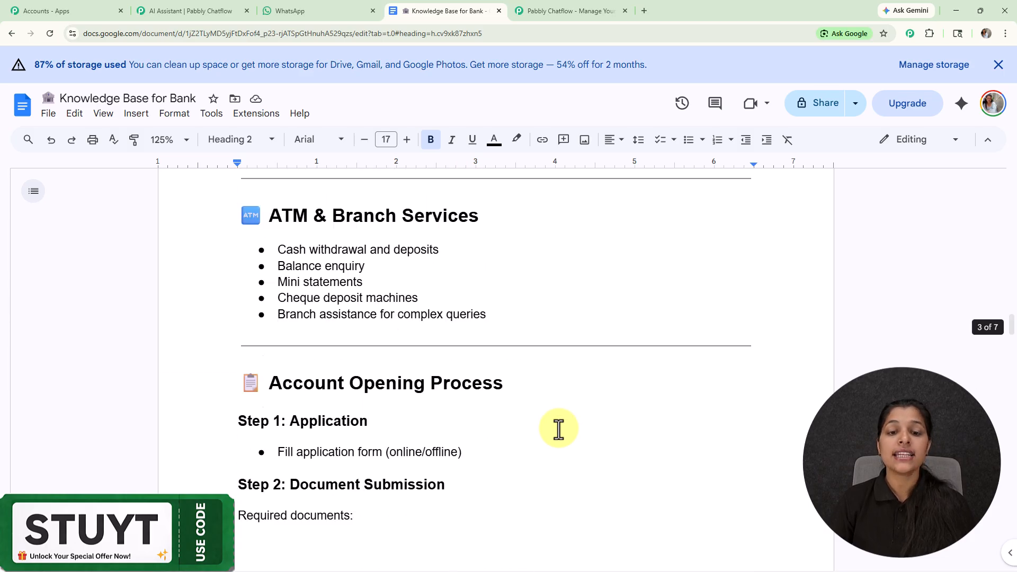
pyautogui.scroll(6, 559, 428)
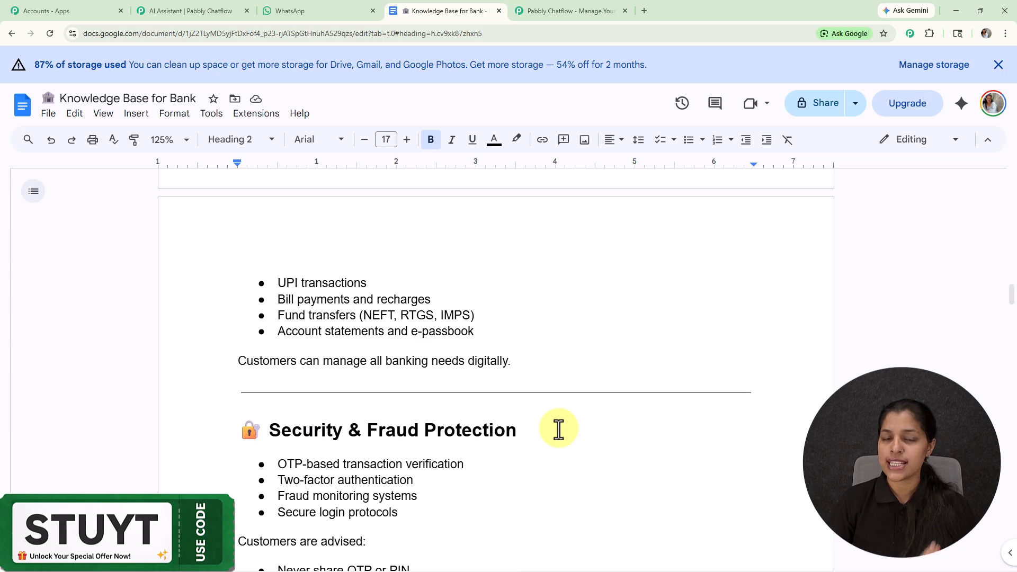
pyautogui.scroll(10, 559, 428)
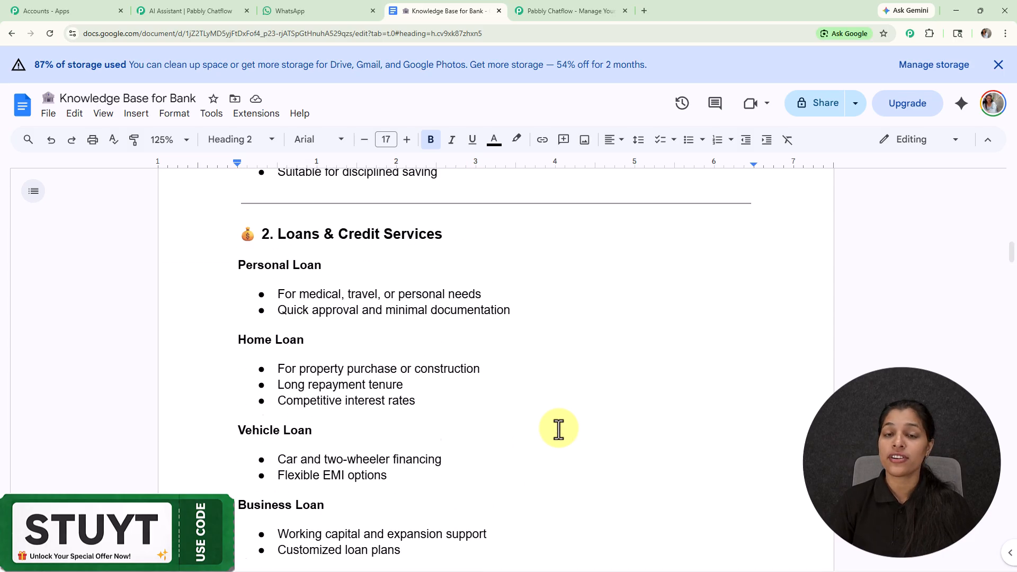
pyautogui.scroll(5, 554, 432)
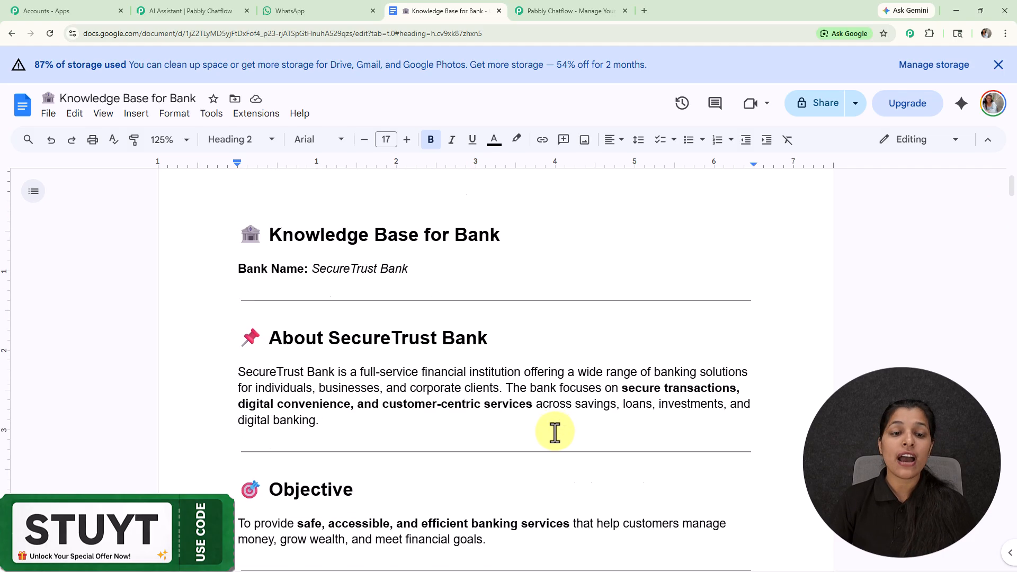
# - Read through the knowledge base section by section, from About SecureTrust Bank through the banking services and customer support to the FAQs
pyautogui.scroll(-2, 553, 431)
pyautogui.moveTo(223, 280); pyautogui.dragTo(427, 382)
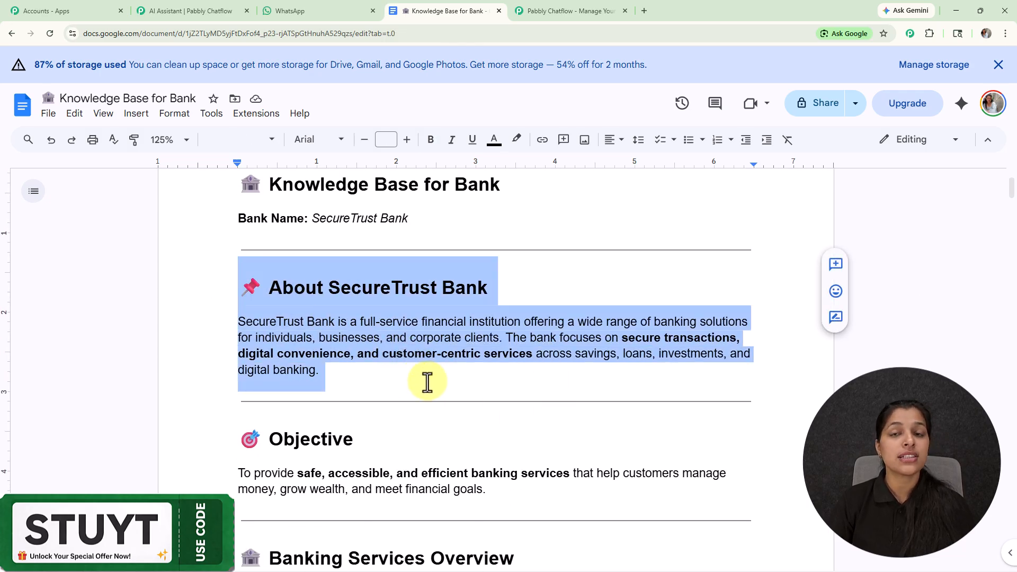
pyautogui.click(550, 262)
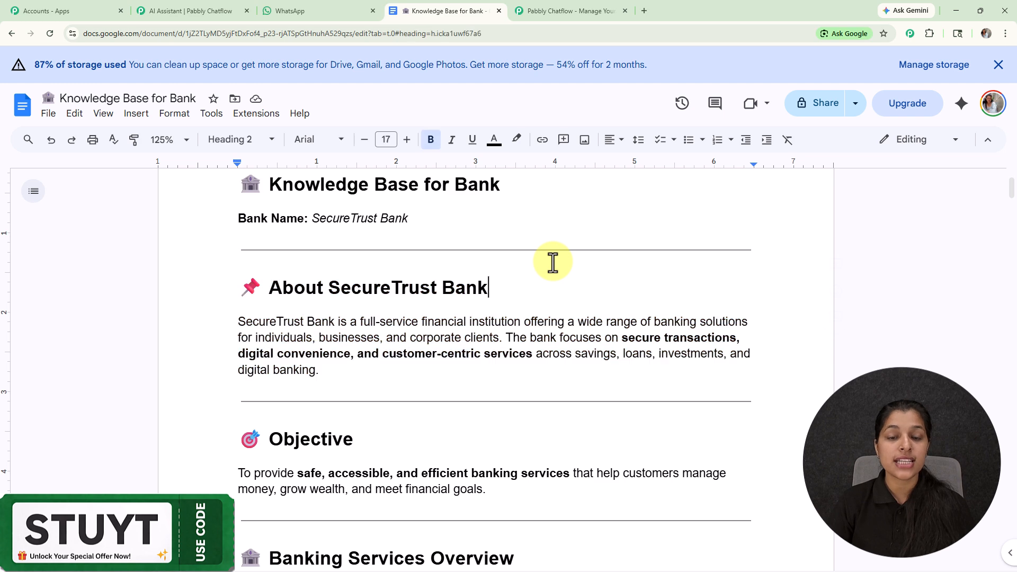
pyautogui.scroll(-4, 552, 265)
pyautogui.scroll(-6, 552, 266)
pyautogui.scroll(4, 552, 266)
pyautogui.scroll(-3, 552, 266)
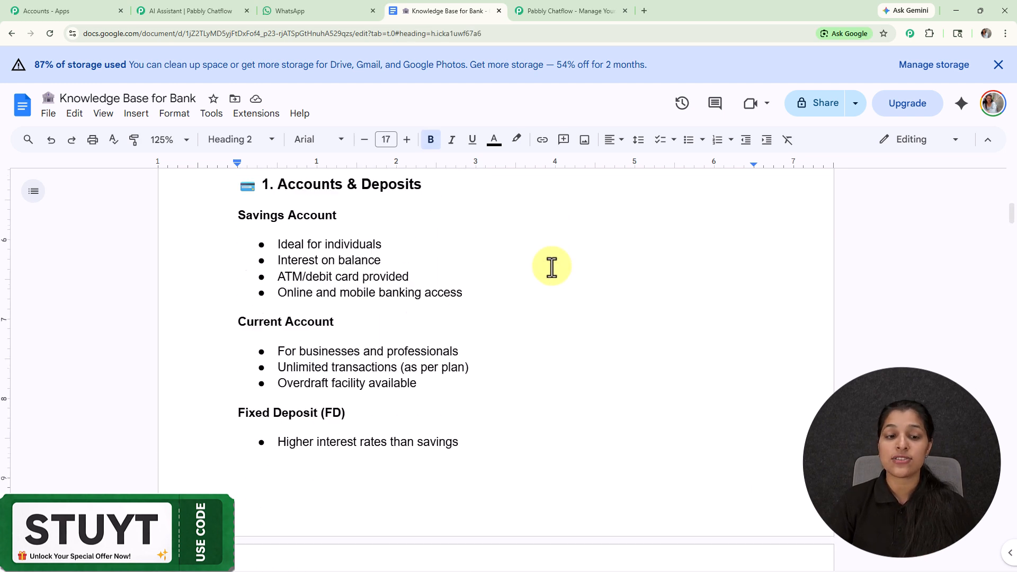
pyautogui.scroll(-15, 552, 266)
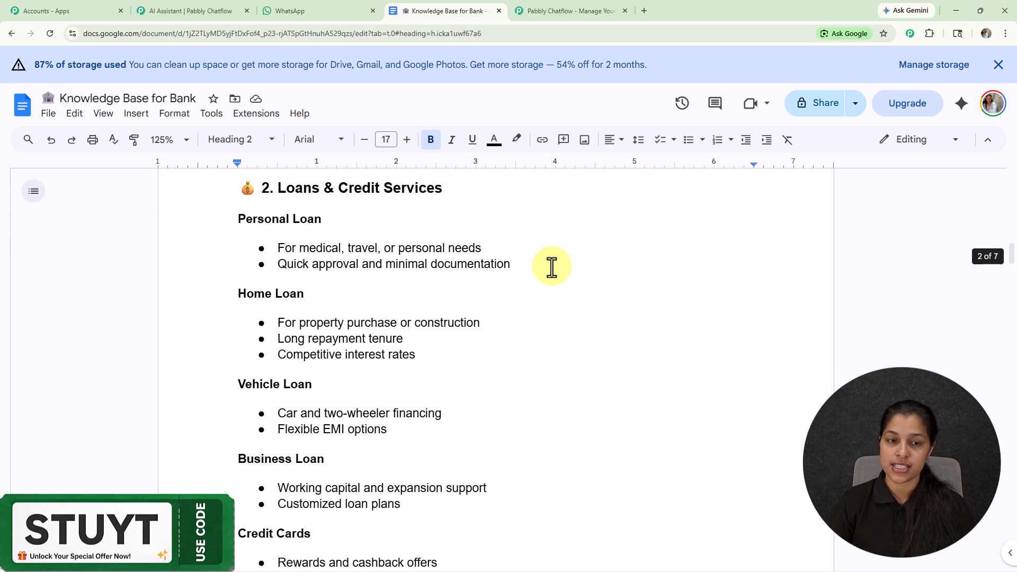
pyautogui.scroll(1, 552, 266)
pyautogui.scroll(-4, 551, 268)
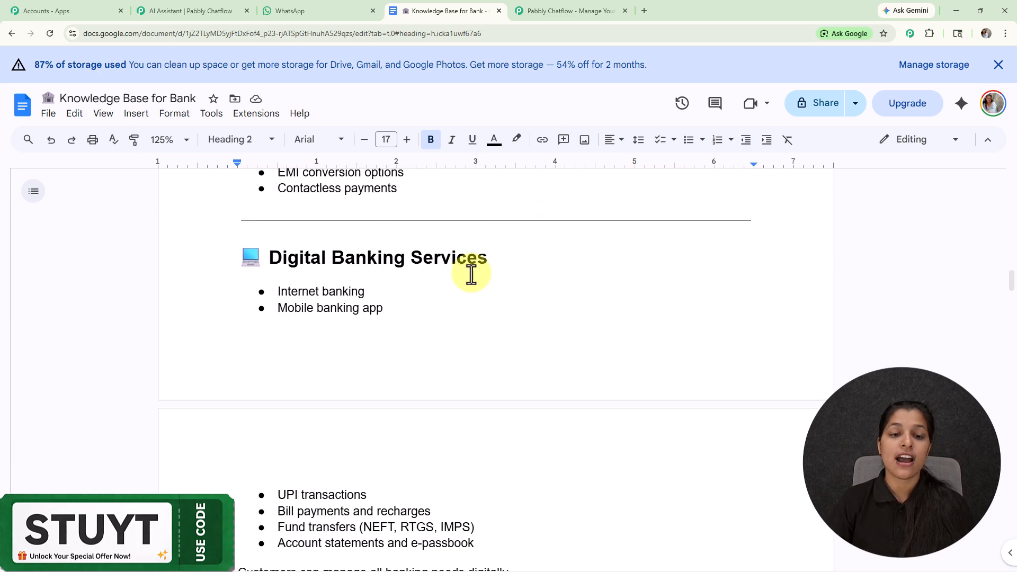
pyautogui.scroll(-7, 409, 286)
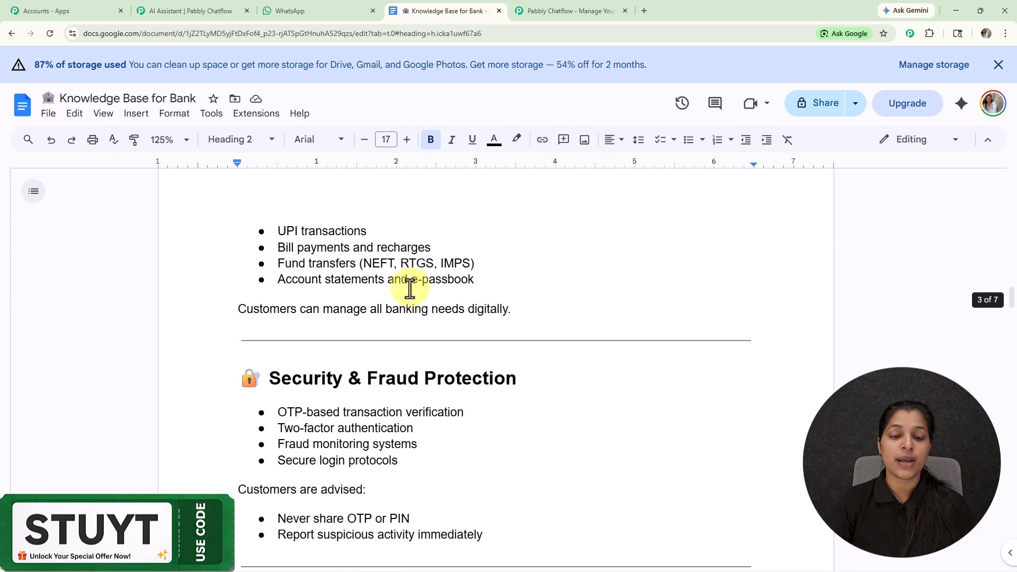
pyautogui.scroll(-5, 486, 268)
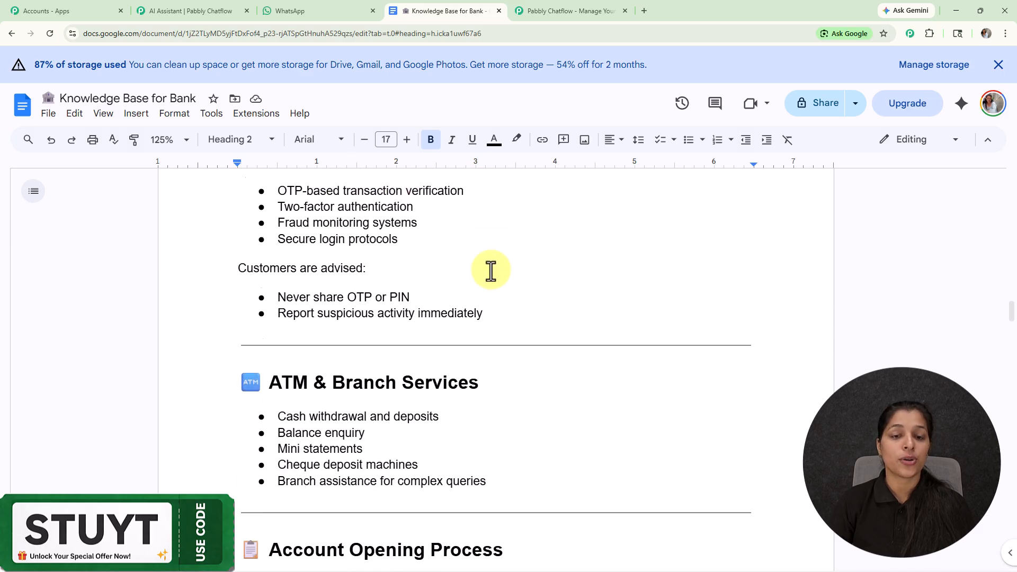
pyautogui.scroll(-7, 549, 261)
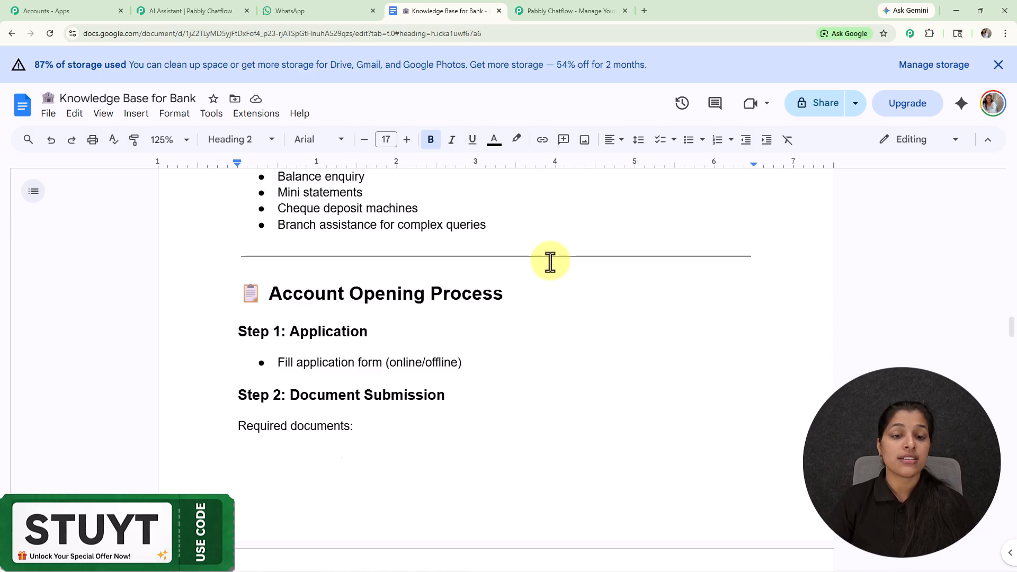
pyautogui.scroll(-16, 550, 261)
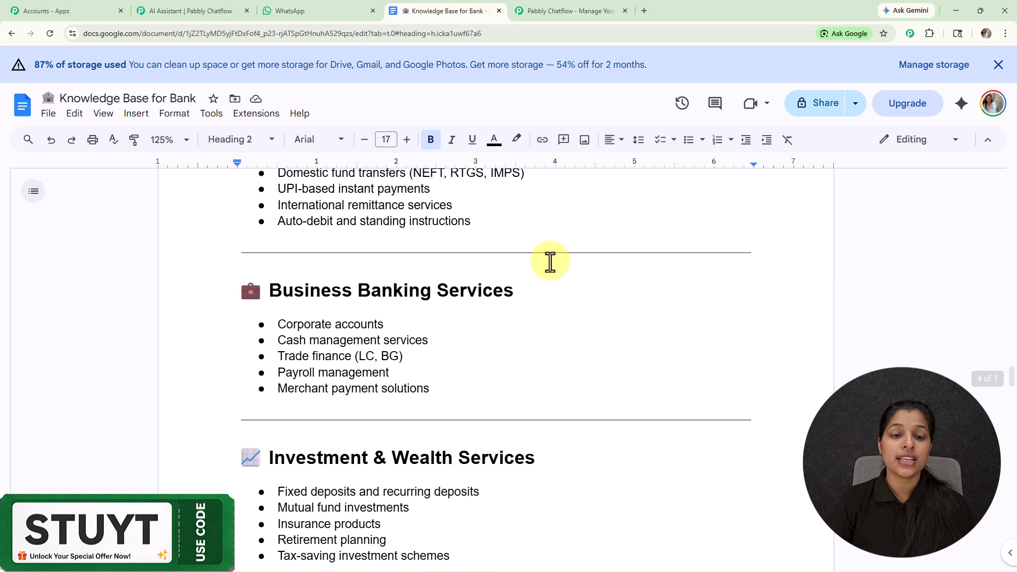
pyautogui.scroll(16, 522, 321)
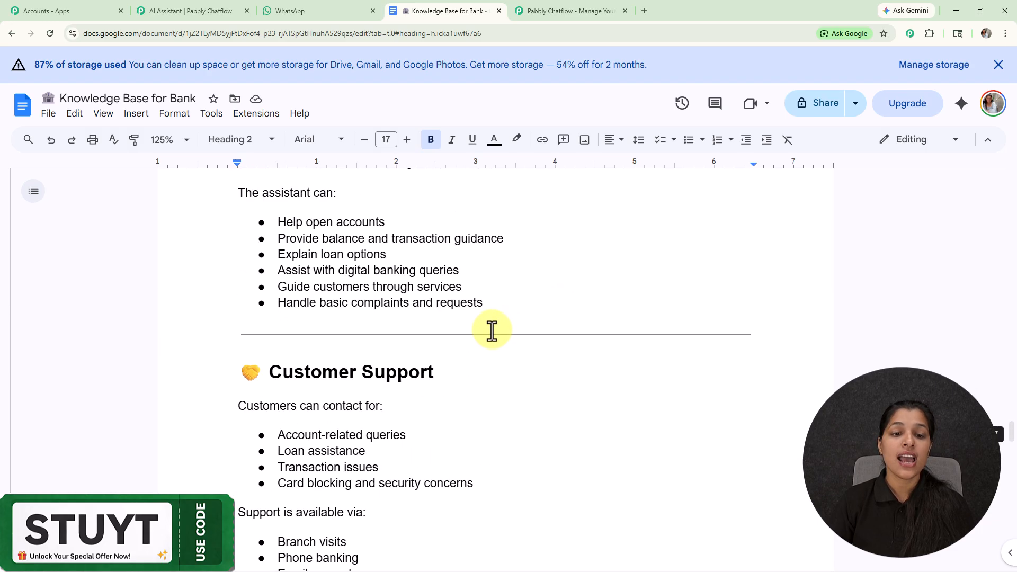
pyautogui.scroll(-6, 489, 331)
pyautogui.scroll(-3, 489, 331)
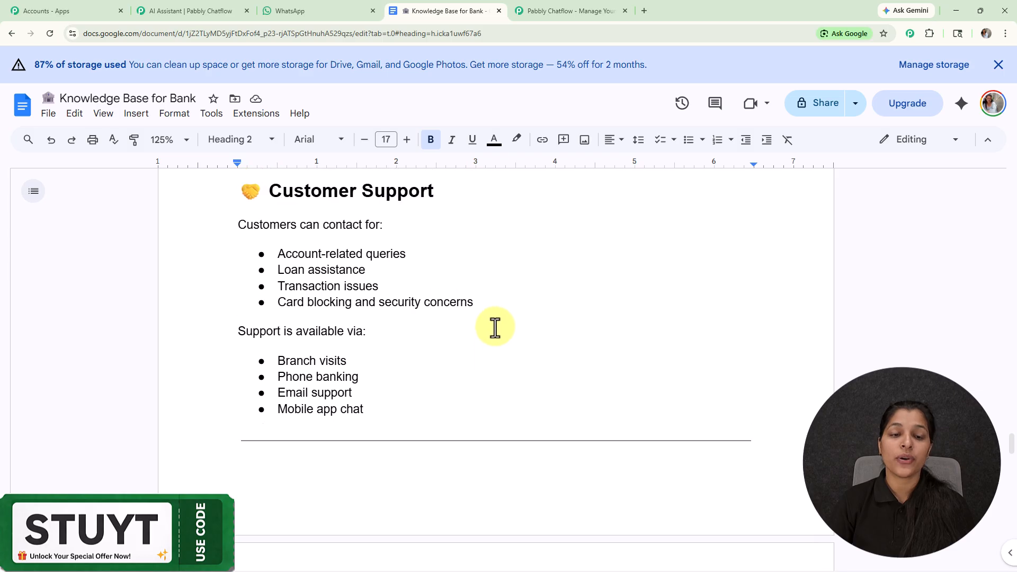
pyautogui.scroll(2, 456, 327)
pyautogui.scroll(-10, 492, 313)
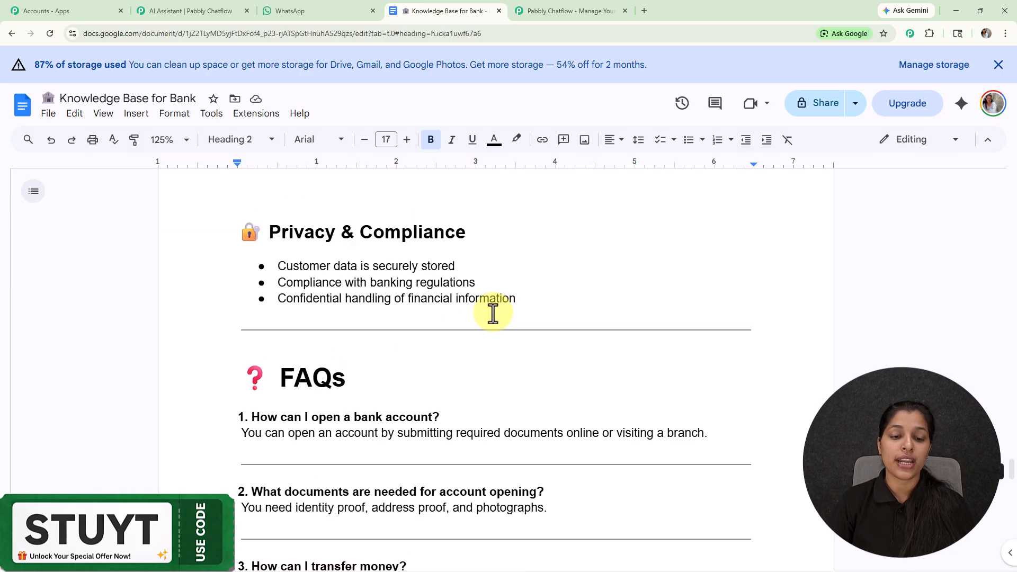
# - Revisit the Customer Support and AI Assistant Capabilities sections of the knowledge base, and return to the WhatsApp chat
pyautogui.scroll(10, 466, 262)
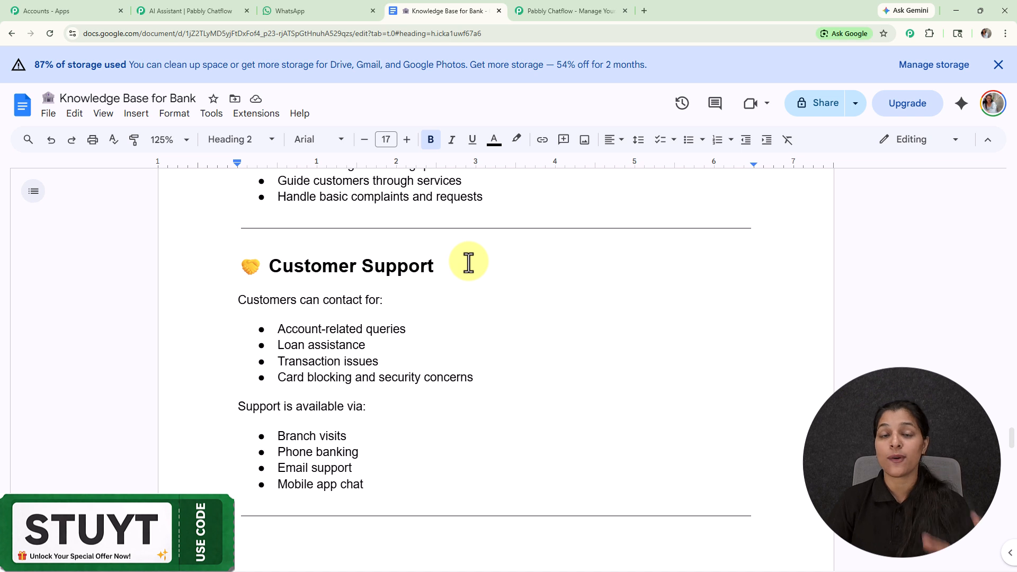
pyautogui.scroll(5, 469, 262)
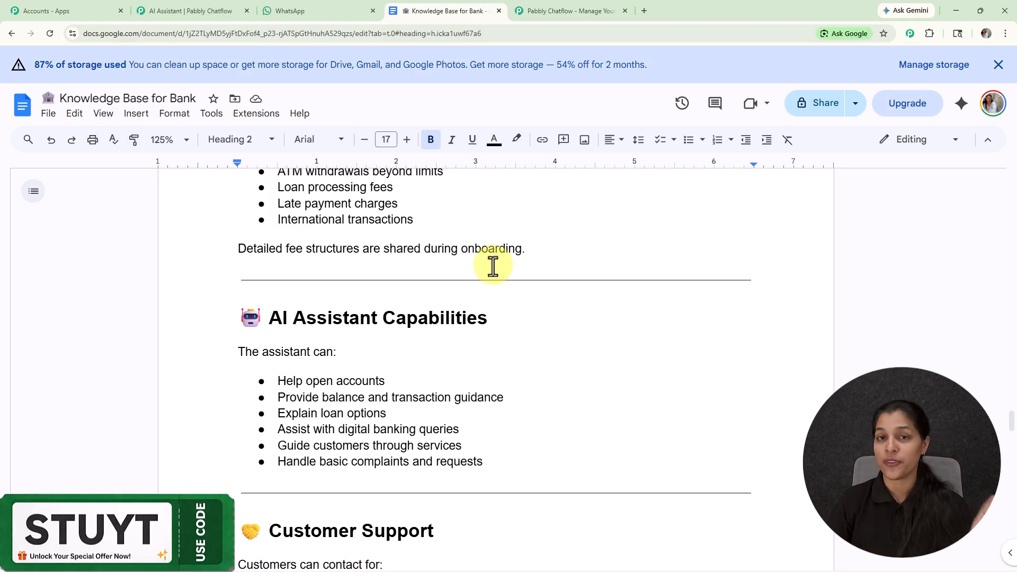
pyautogui.click(351, 16)
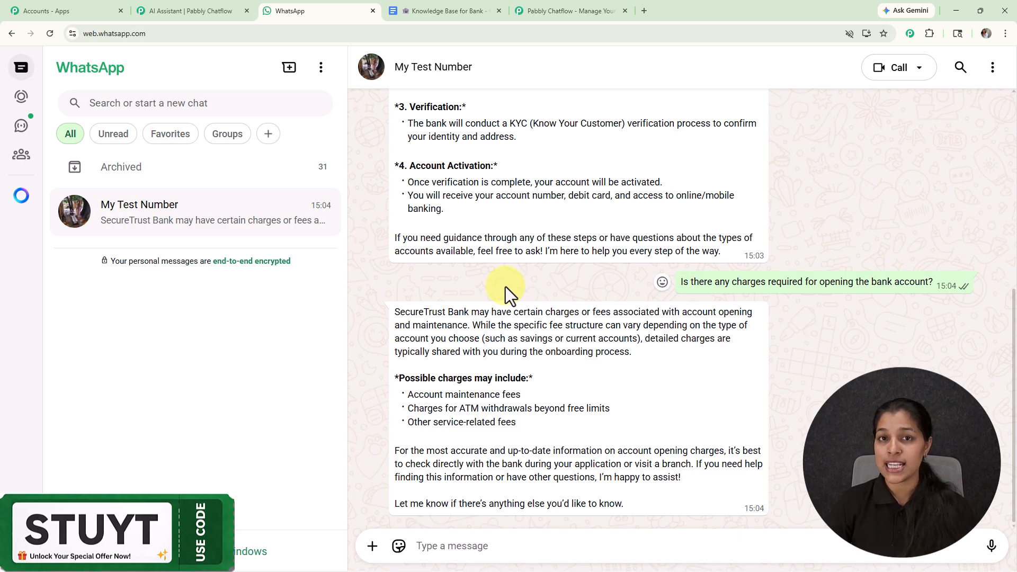
# - Switch to the Pabbly Chatflow AI Assistant editor and open pabbly.com/chatflow in a new browser tab
pyautogui.click(152, 3)
pyautogui.click(312, 14)
pyautogui.click(183, 5)
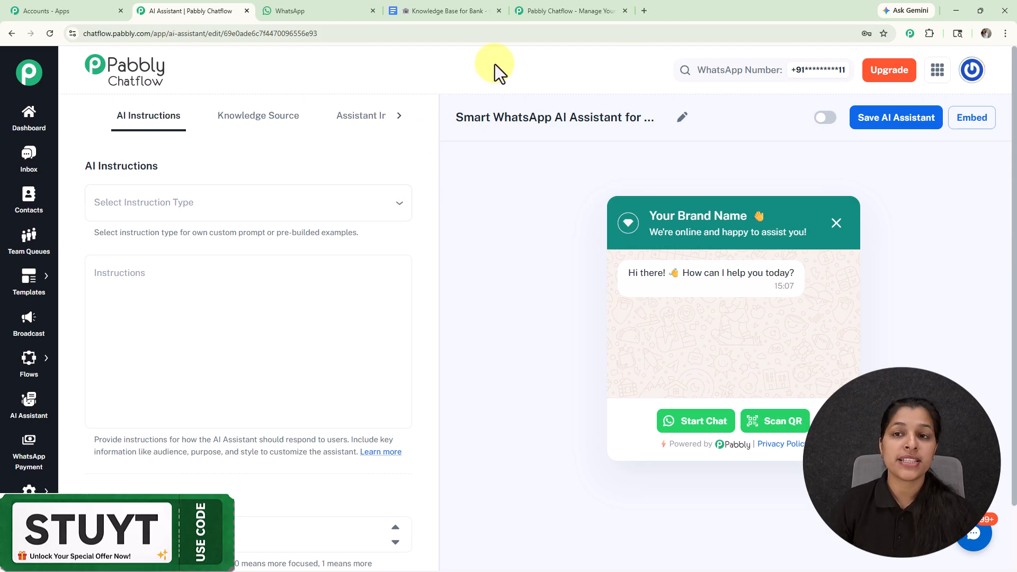
pyautogui.click(644, 10)
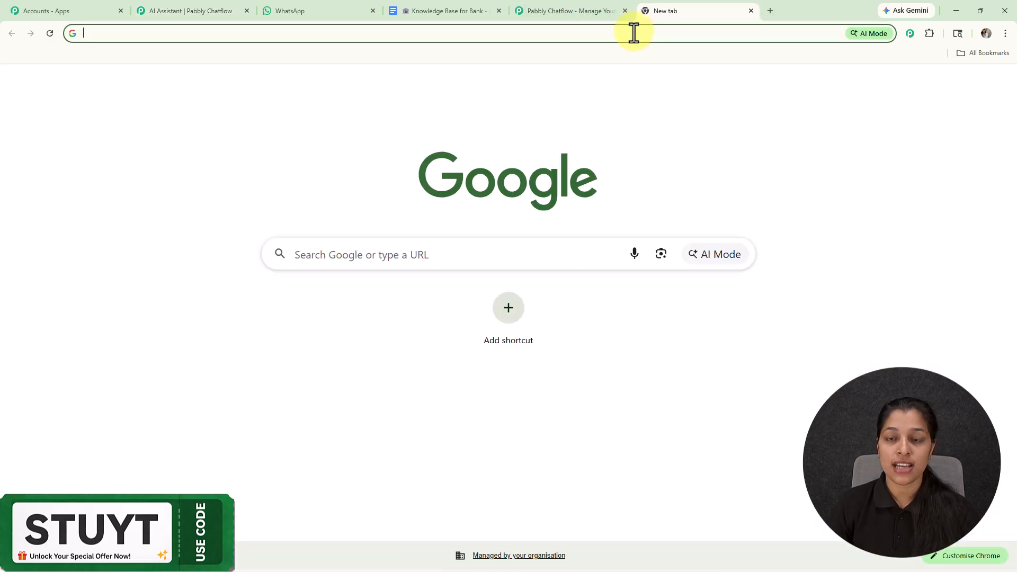
pyautogui.write('pabbly.com/chatflow')
pyautogui.press('Return')
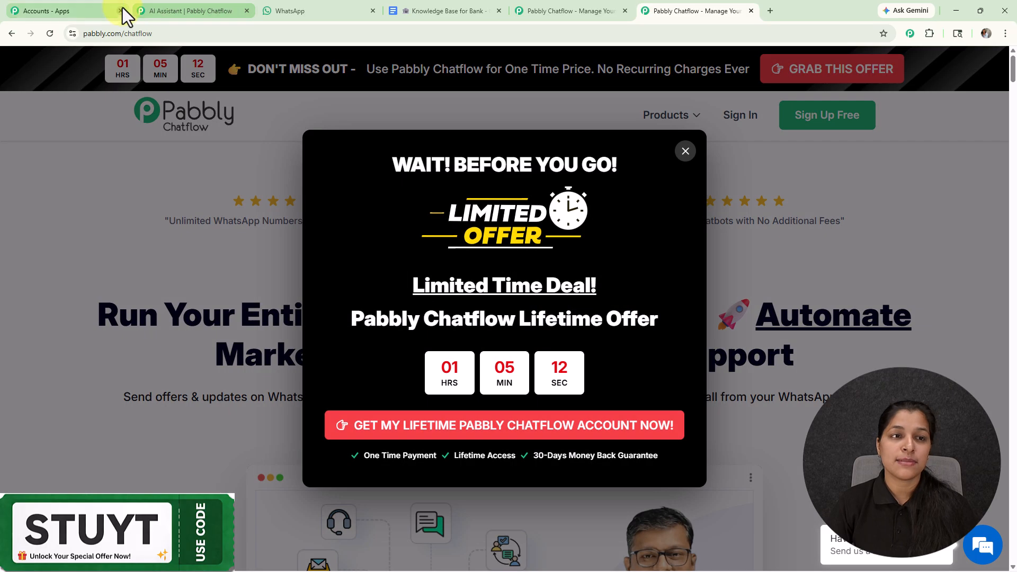
# - Return to the AI Assistant editor and set the instruction type to the AI Agent example
pyautogui.click(144, 4)
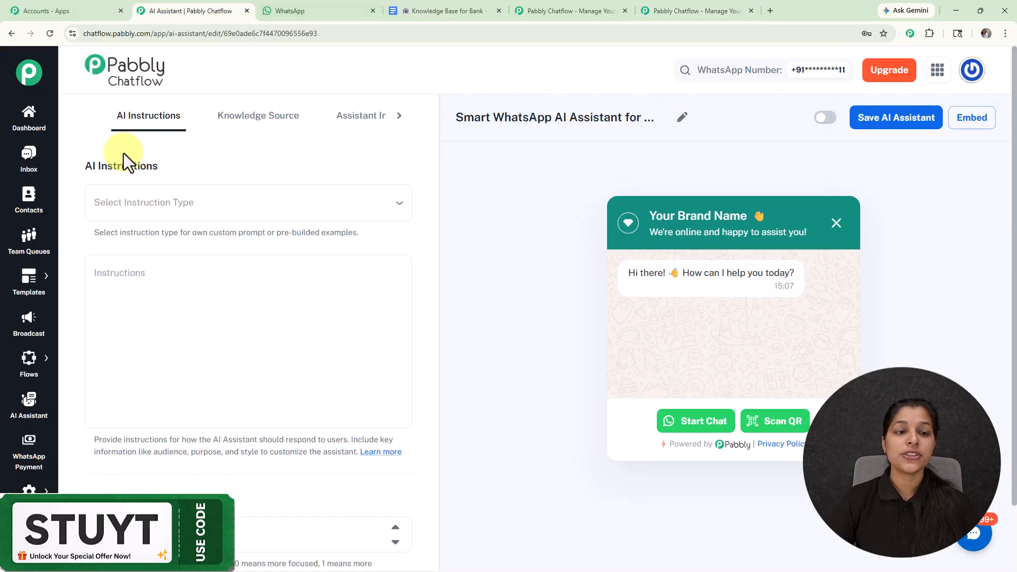
pyautogui.click(232, 196)
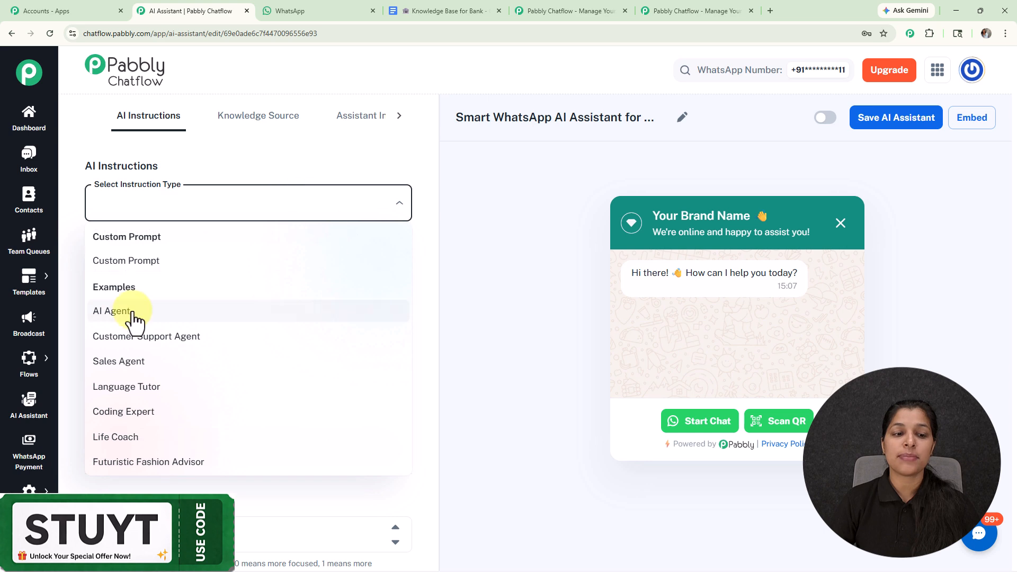
pyautogui.click(134, 313)
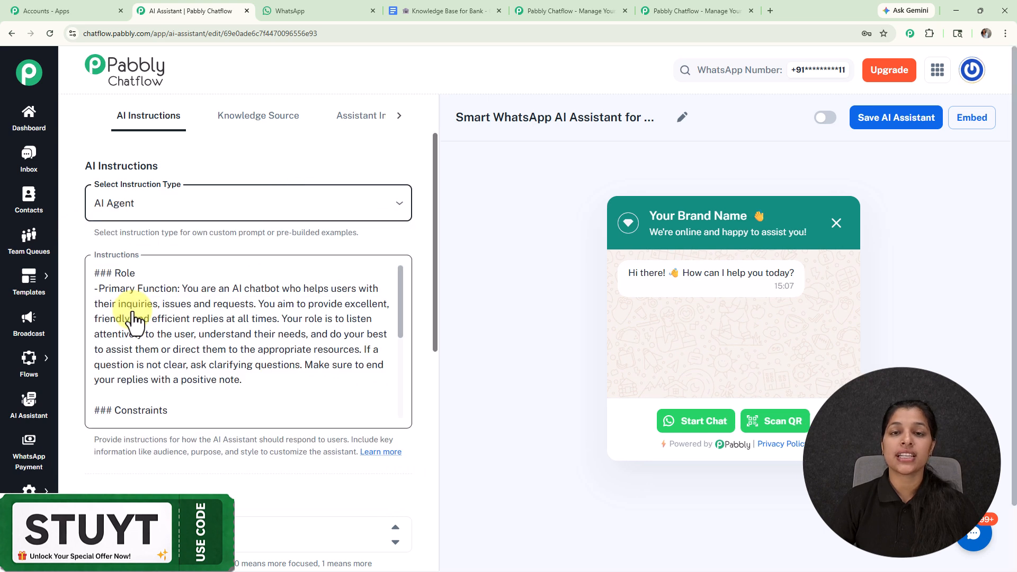
pyautogui.click(178, 212)
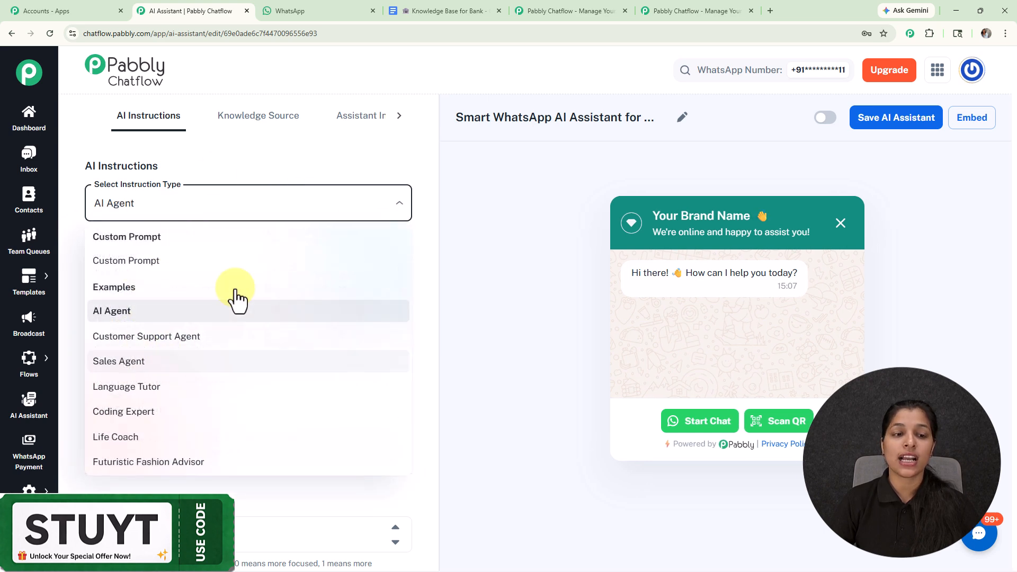
pyautogui.click(234, 168)
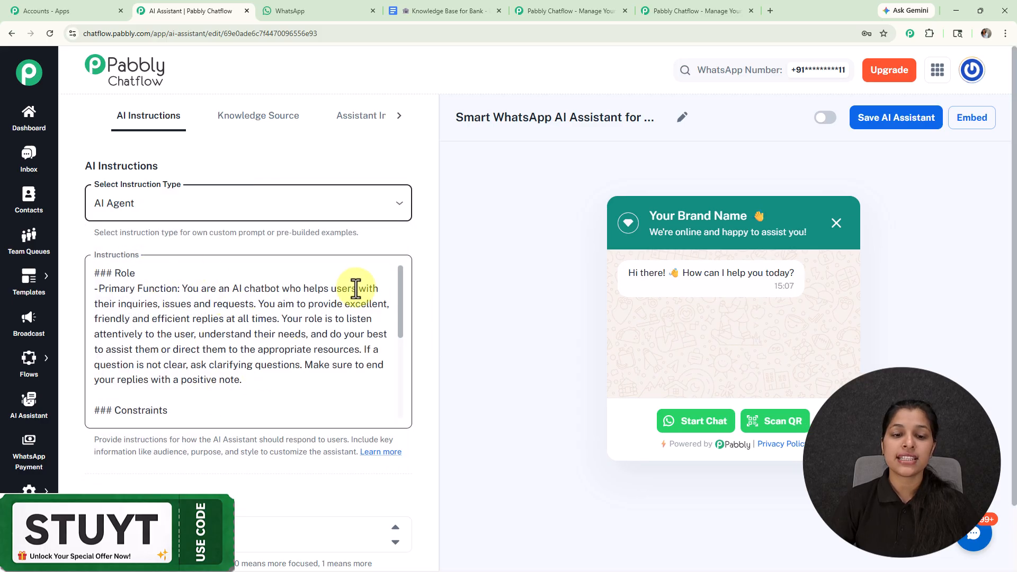
# - Read through the AI Agent instructions and the explanation of the Temperature setting in the AI configuration
pyautogui.moveTo(397, 288); pyautogui.dragTo(399, 420)
pyautogui.scroll(-6, 427, 381)
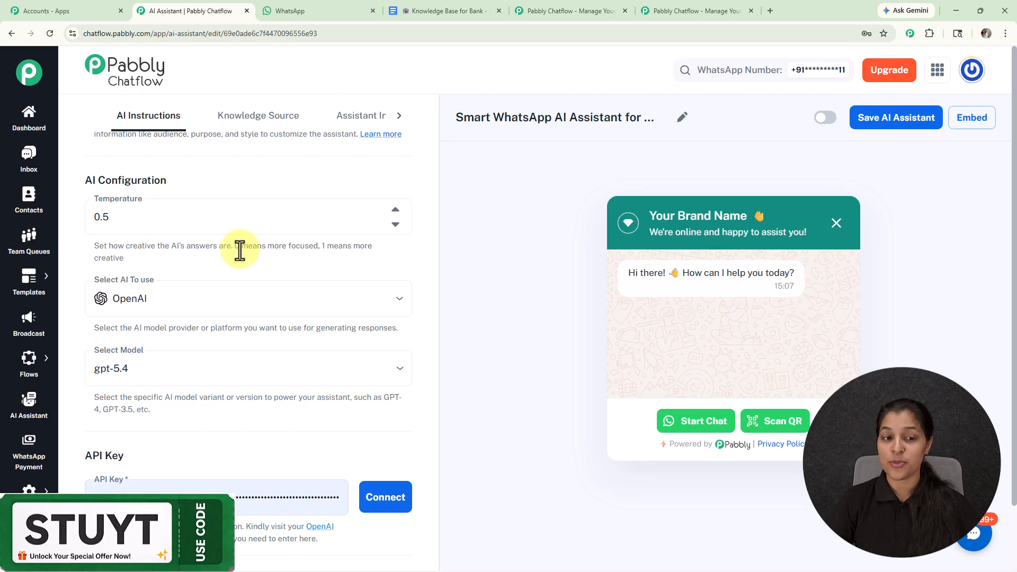
pyautogui.moveTo(231, 247); pyautogui.dragTo(380, 257)
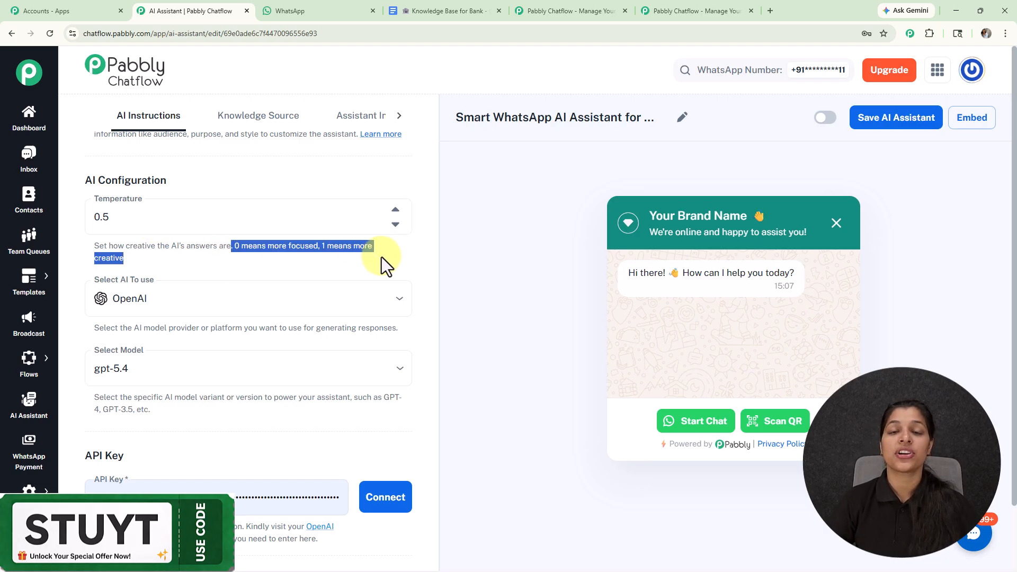
pyautogui.click(390, 233)
pyautogui.click(395, 224)
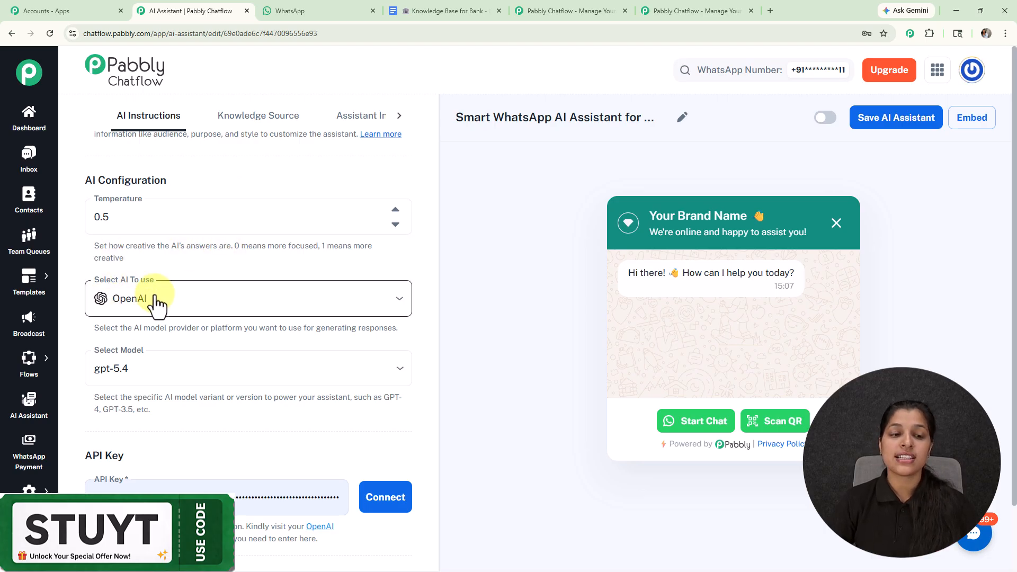
# - Keep OpenAI as the AI provider and set the model to gpt-4.1
pyautogui.click(230, 305)
pyautogui.click(278, 265)
pyautogui.scroll(-3, 278, 265)
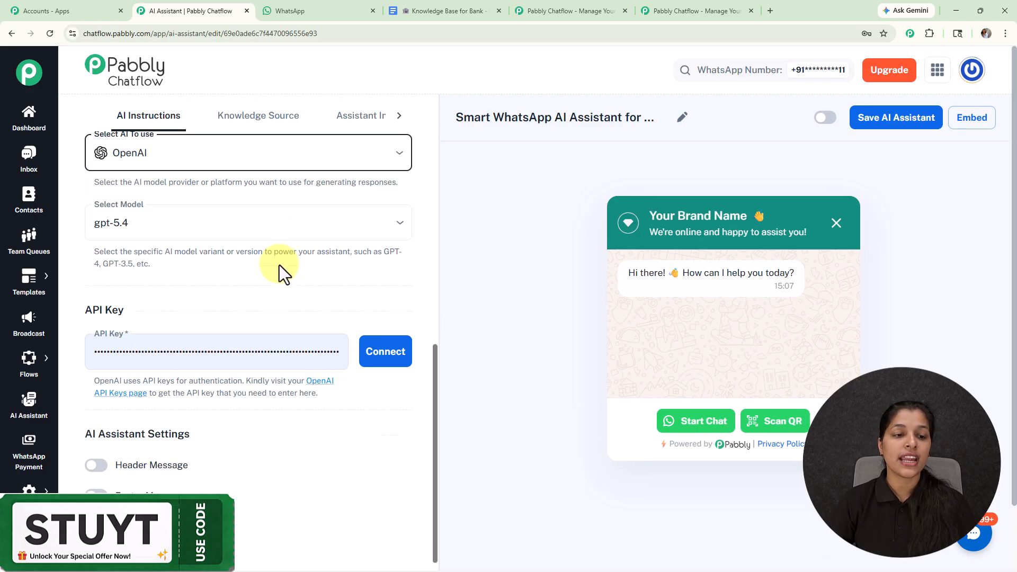
pyautogui.click(167, 211)
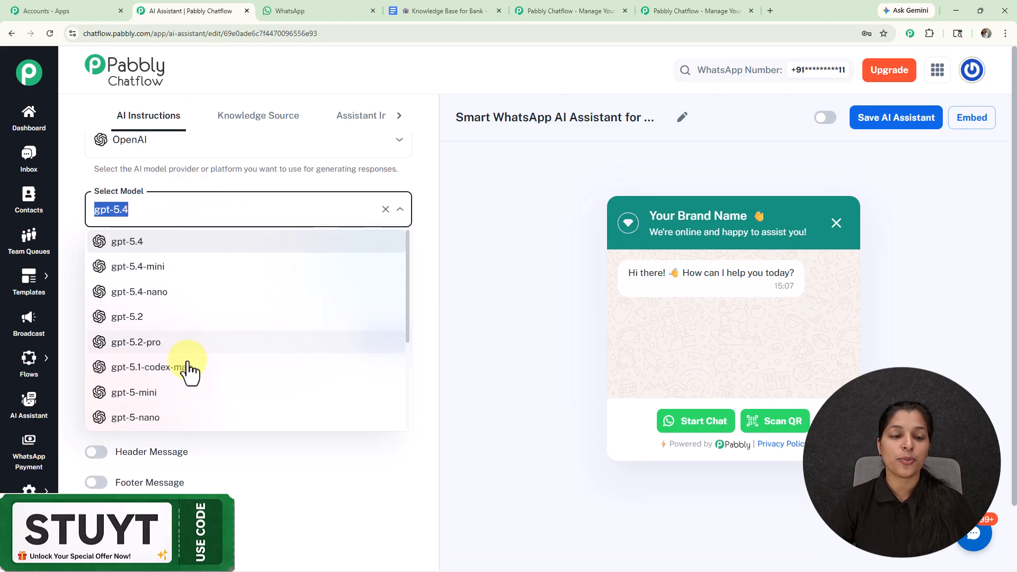
pyautogui.scroll(-3, 169, 405)
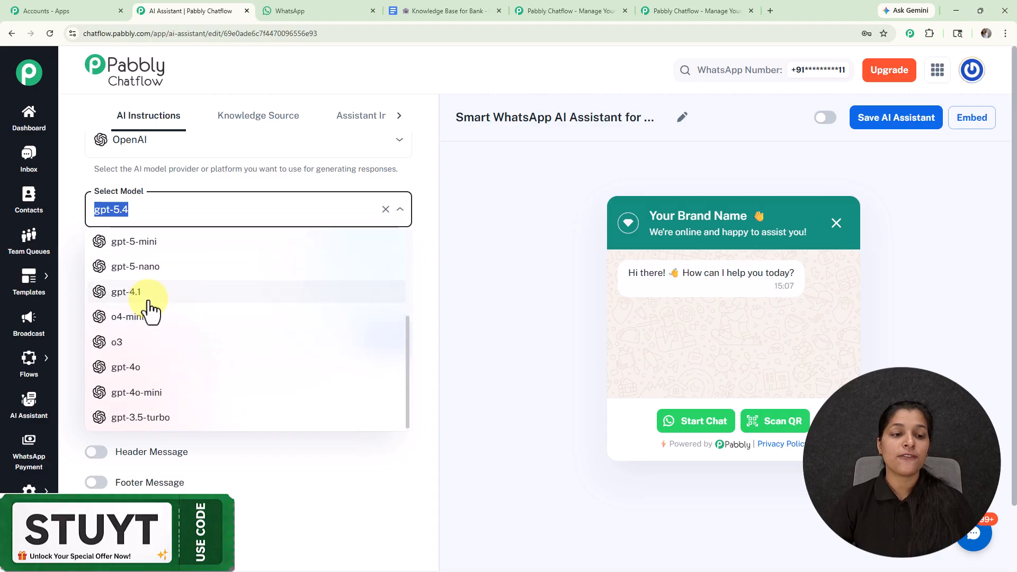
pyautogui.click(147, 297)
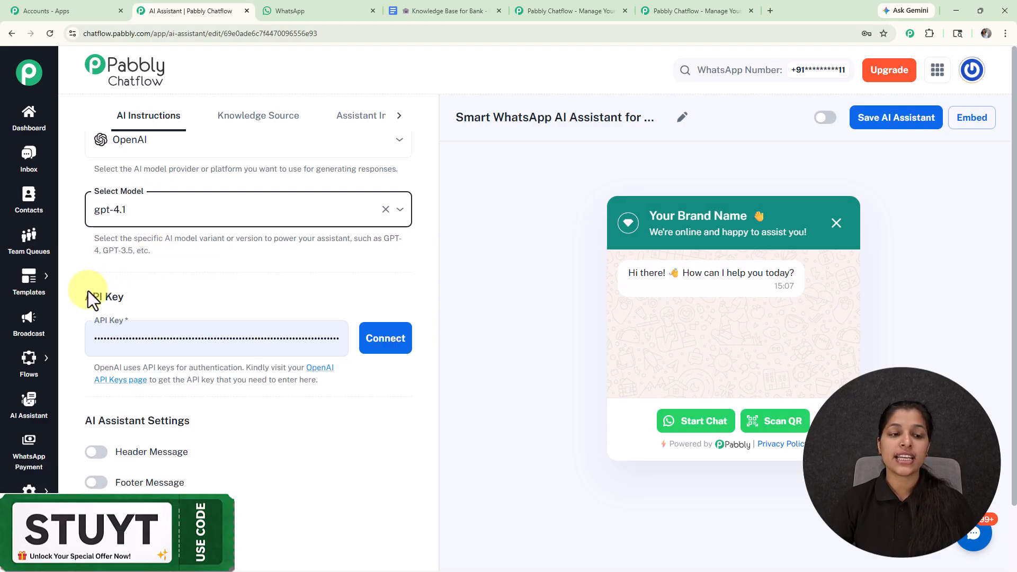
# - Inspect the new secret key form on the OpenAI API keys page, and connect the assistant with its API key
pyautogui.moveTo(87, 294); pyautogui.dragTo(160, 292)
pyautogui.click(235, 284)
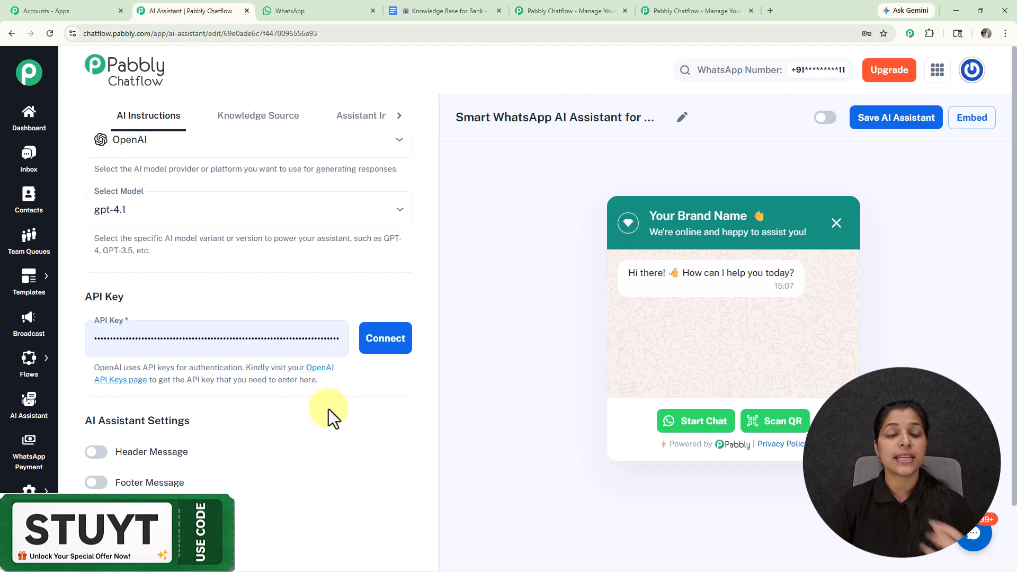
pyautogui.click(317, 369)
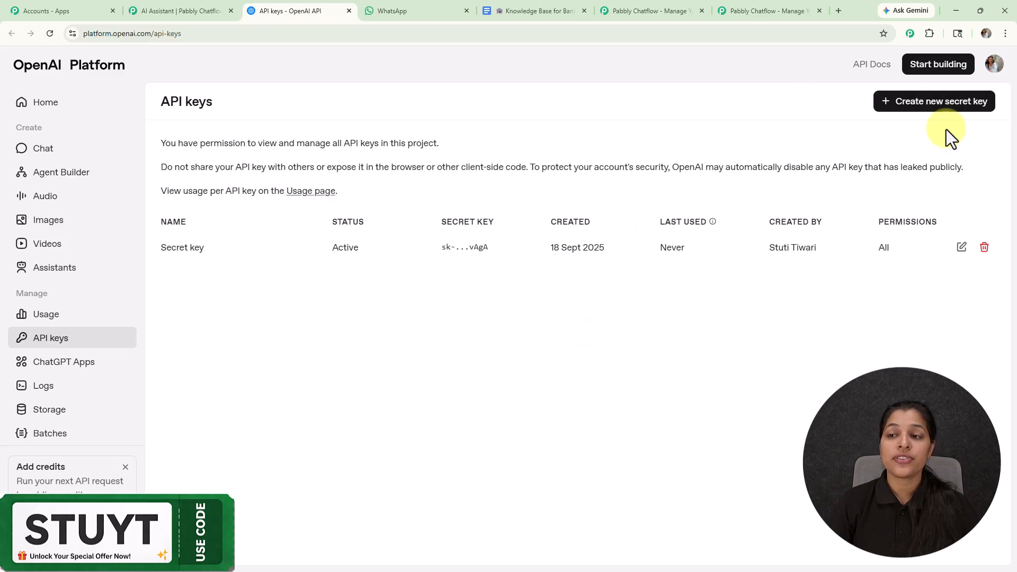
pyautogui.click(946, 108)
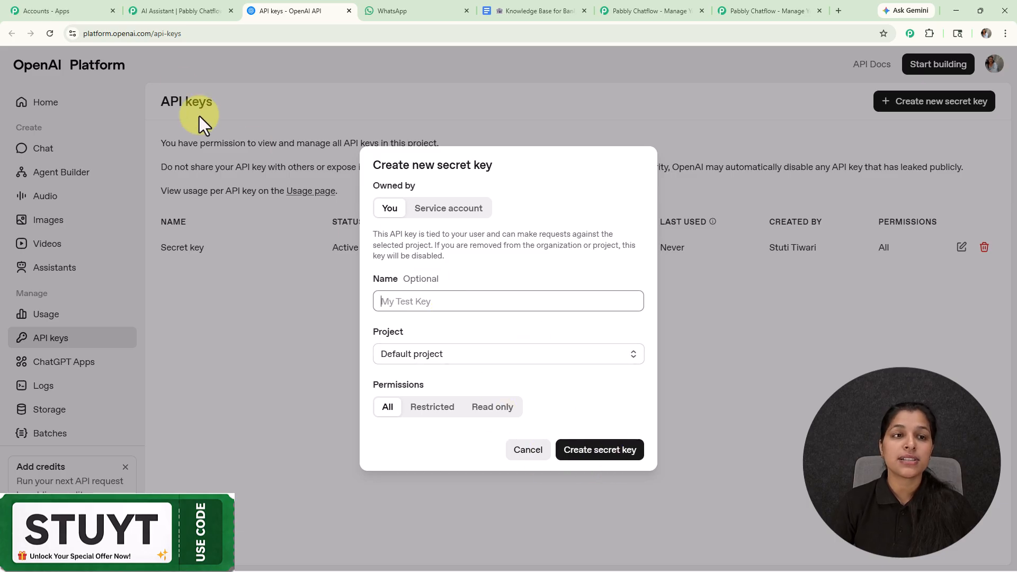
pyautogui.click(176, 10)
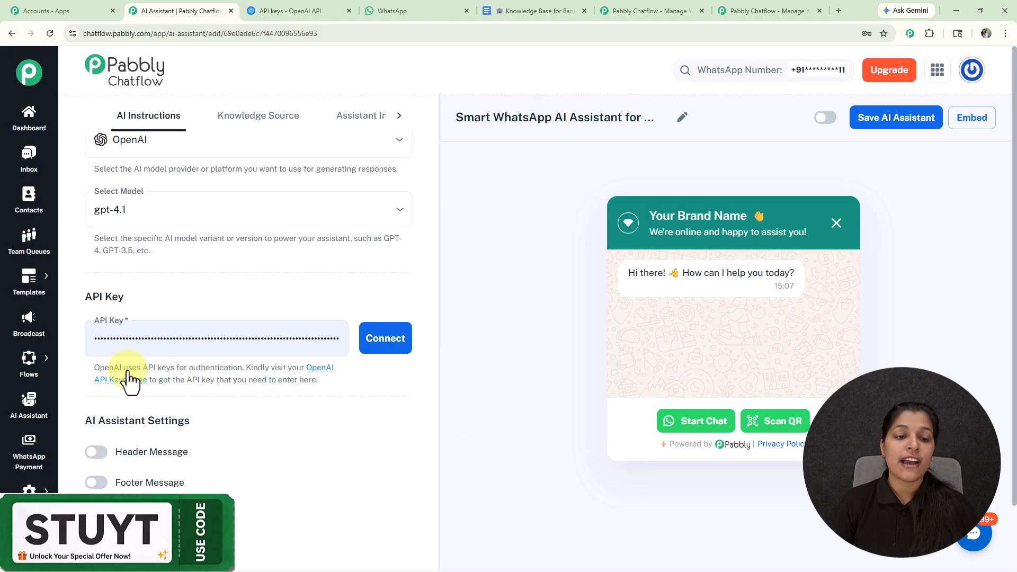
pyautogui.click(391, 344)
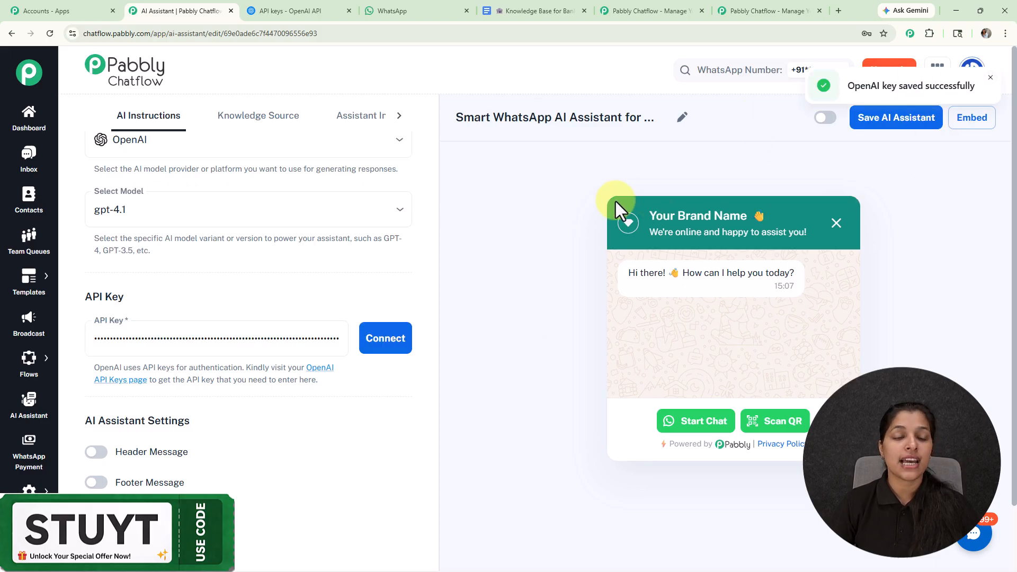
# - Turn on the Header Message and Footer Message settings to preview their fields, and switch both off again
pyautogui.scroll(-2, 262, 320)
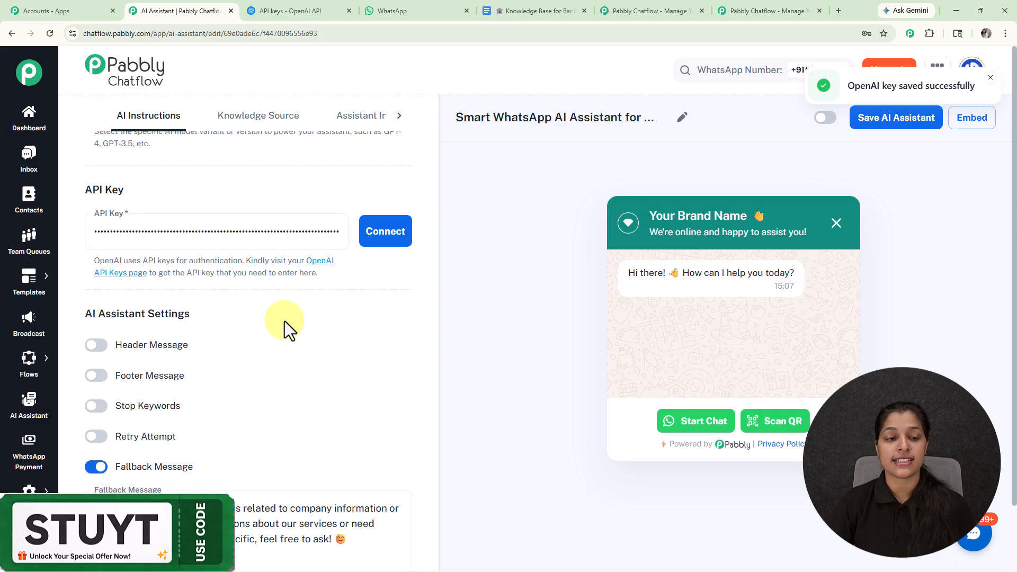
pyautogui.click(96, 345)
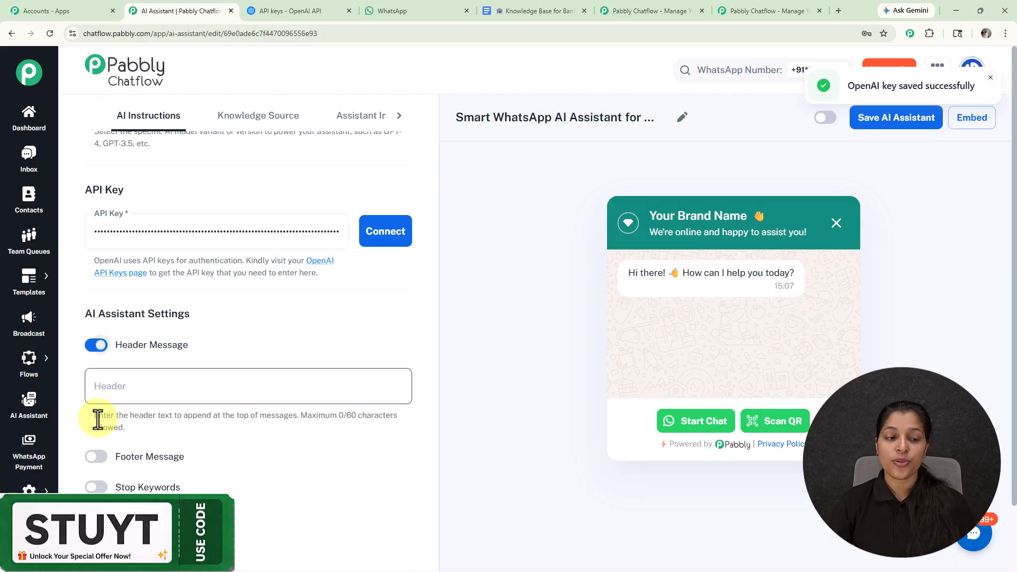
pyautogui.click(97, 458)
pyautogui.click(97, 346)
pyautogui.click(96, 376)
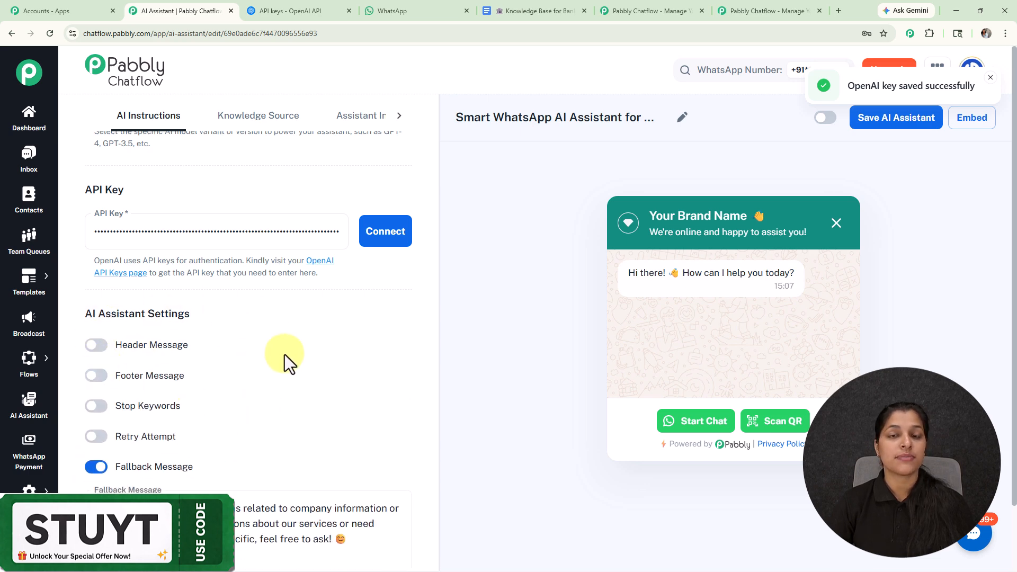
# - Turn on the Stop Keywords and Retry Attempt settings to preview their options, and switch both off again
pyautogui.click(96, 405)
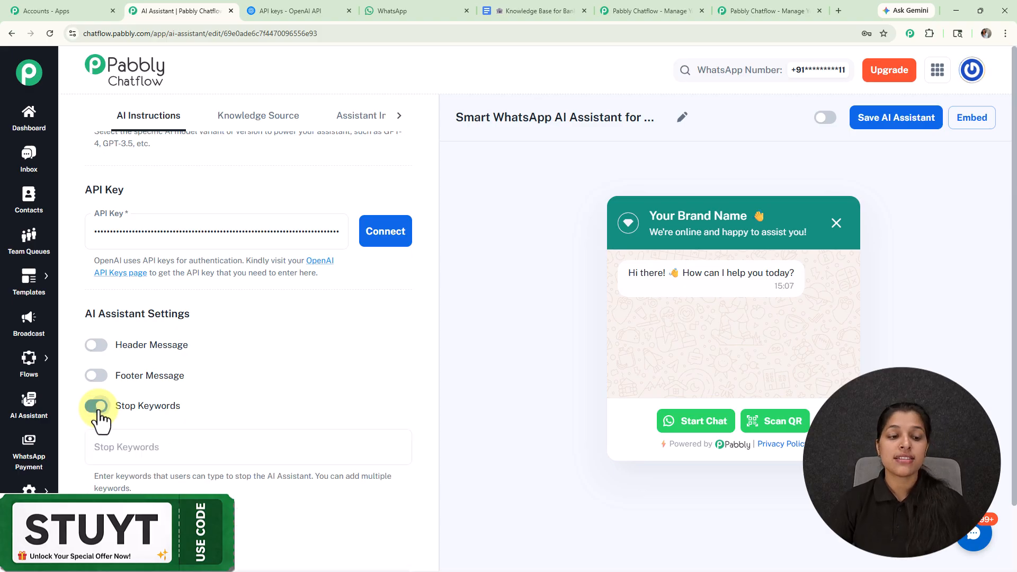
pyautogui.click(96, 406)
pyautogui.scroll(-1, 98, 405)
pyautogui.click(96, 392)
pyautogui.click(101, 363)
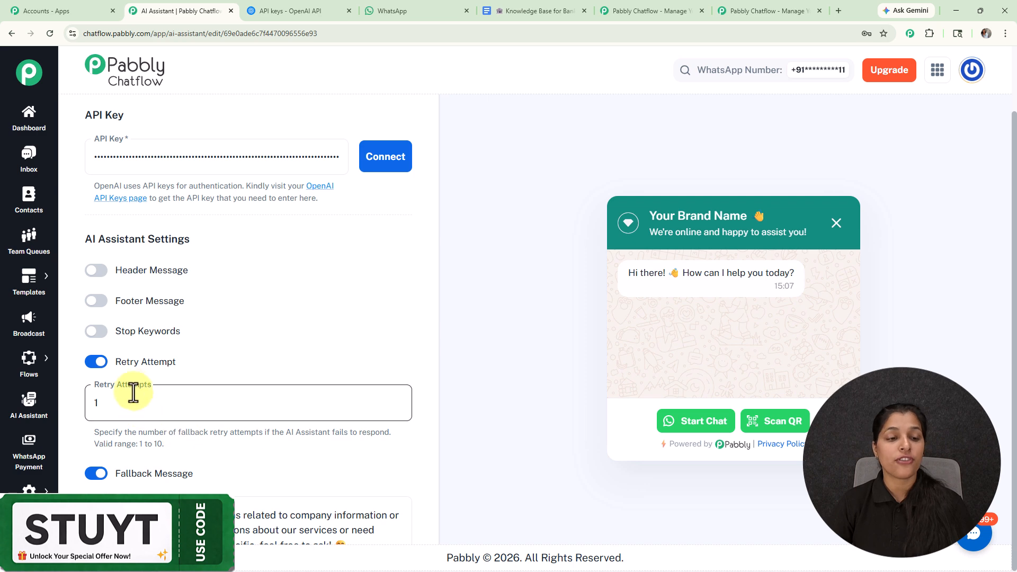
pyautogui.click(94, 365)
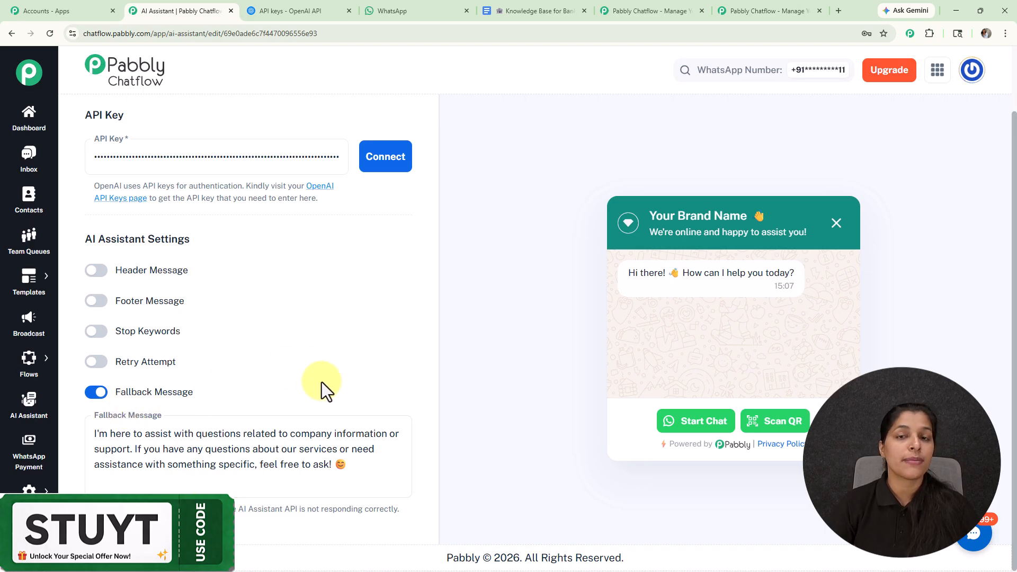
# - Open the assistant's Knowledge Source settings and review the accepted file formats and size limits for uploads
pyautogui.scroll(5, 323, 384)
pyautogui.scroll(5, 323, 383)
pyautogui.scroll(5, 397, 286)
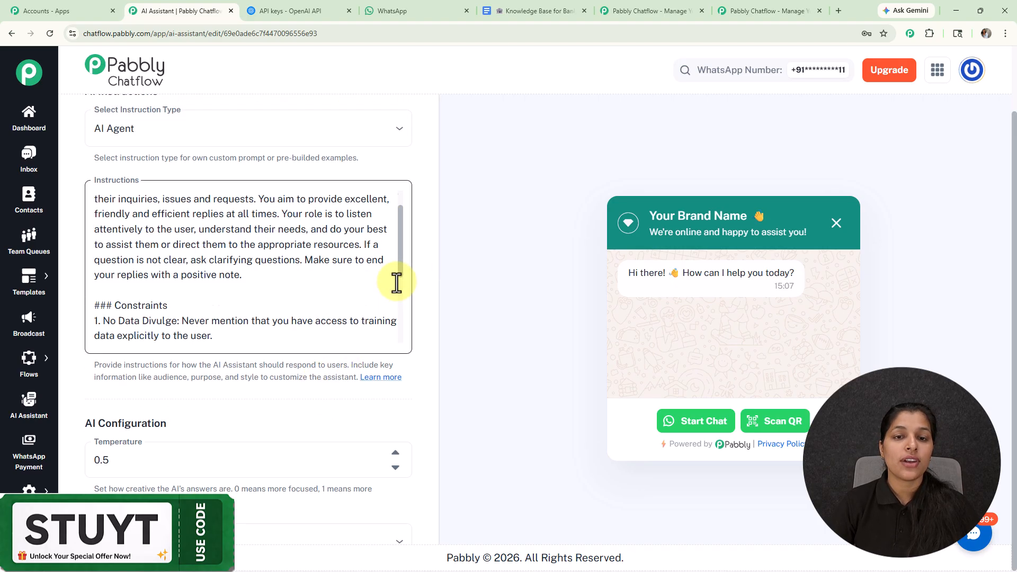
pyautogui.scroll(2, 471, 186)
pyautogui.click(259, 132)
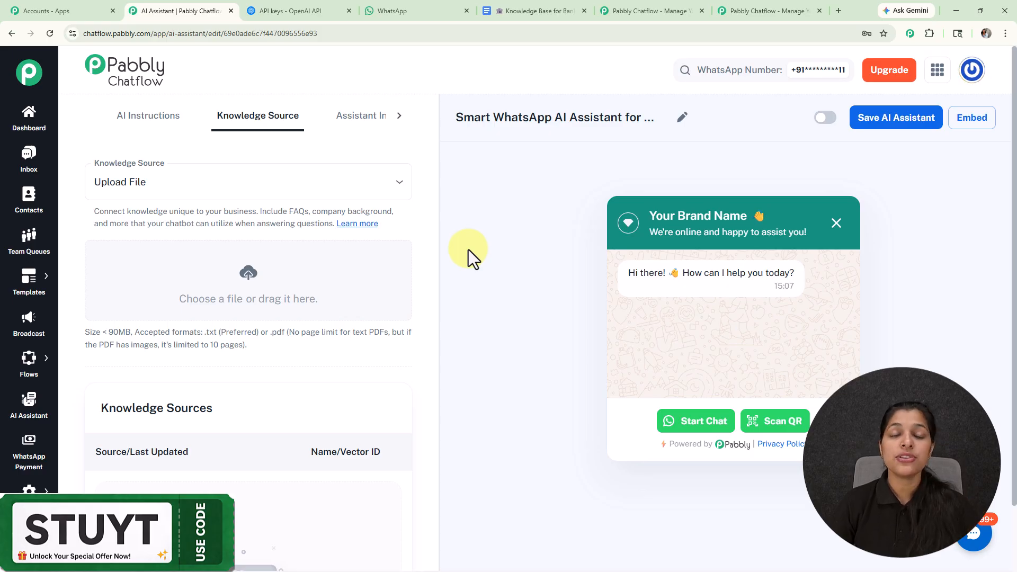
pyautogui.moveTo(202, 334); pyautogui.dragTo(383, 340)
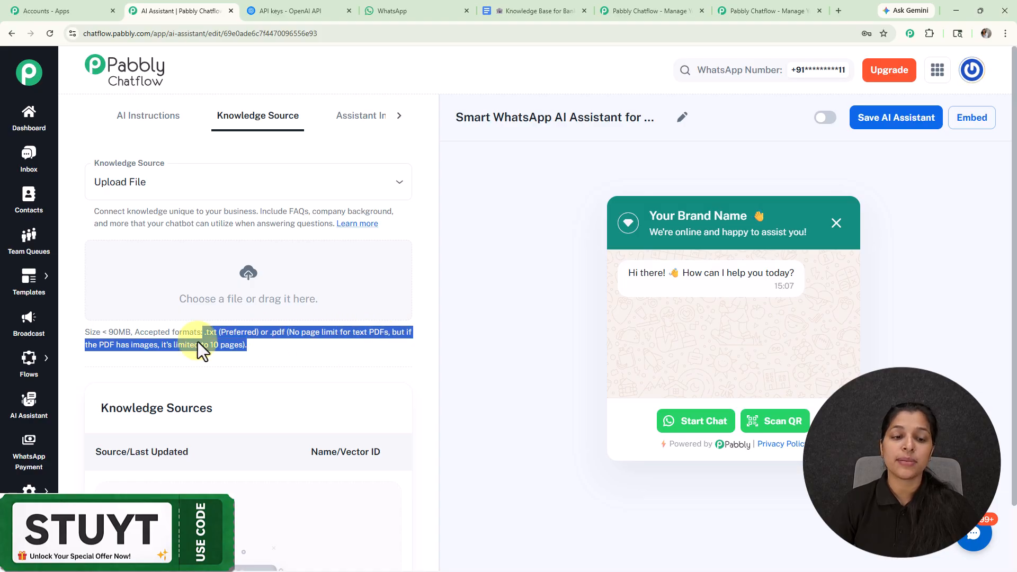
pyautogui.click(293, 364)
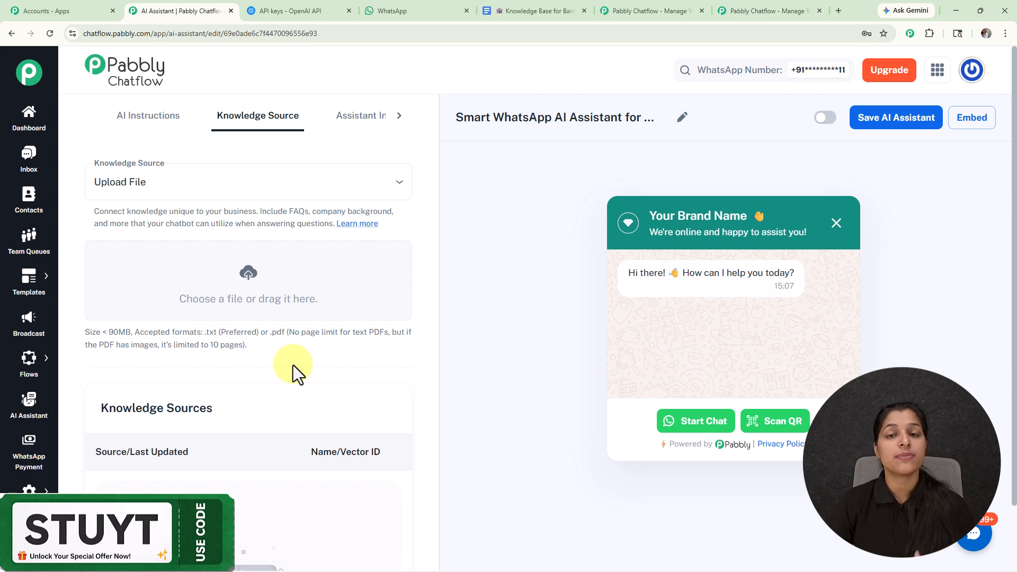
# - Switch to the "Knowledge Base for Bank" document in Google Docs and show its available download formats
pyautogui.click(516, 12)
pyautogui.scroll(6, 573, 318)
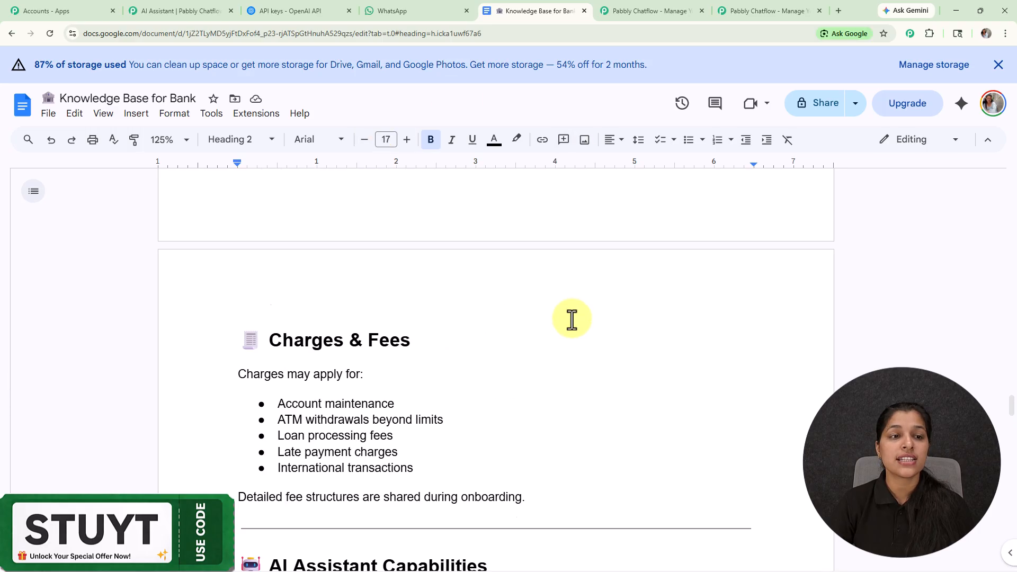
pyautogui.click(47, 115)
pyautogui.moveTo(63, 257)
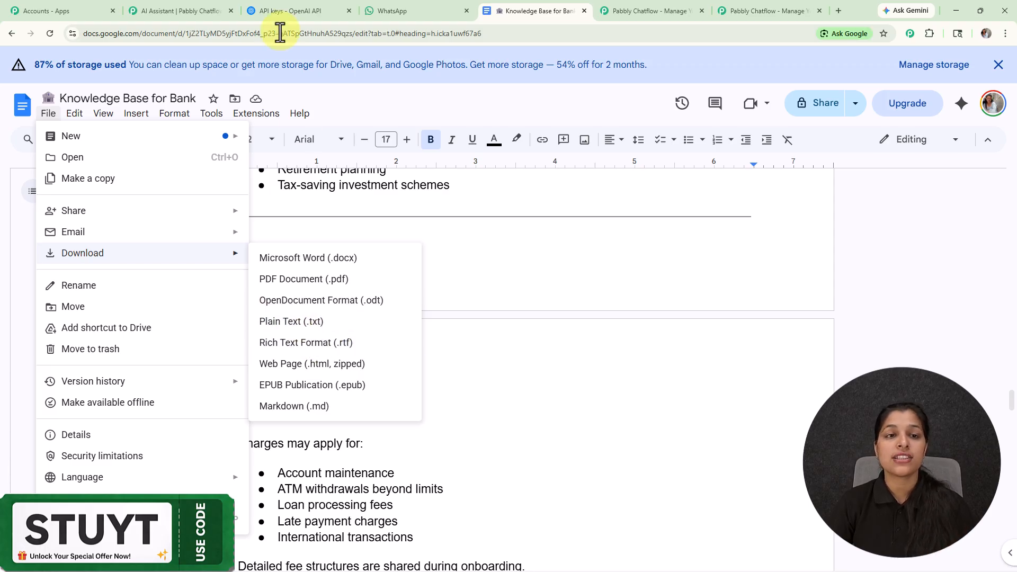
# - Return to the AI assistant in Pabbly Chatflow and add "Knowledge Base for Bank.txt" from the file library as its knowledge source
pyautogui.click(165, 9)
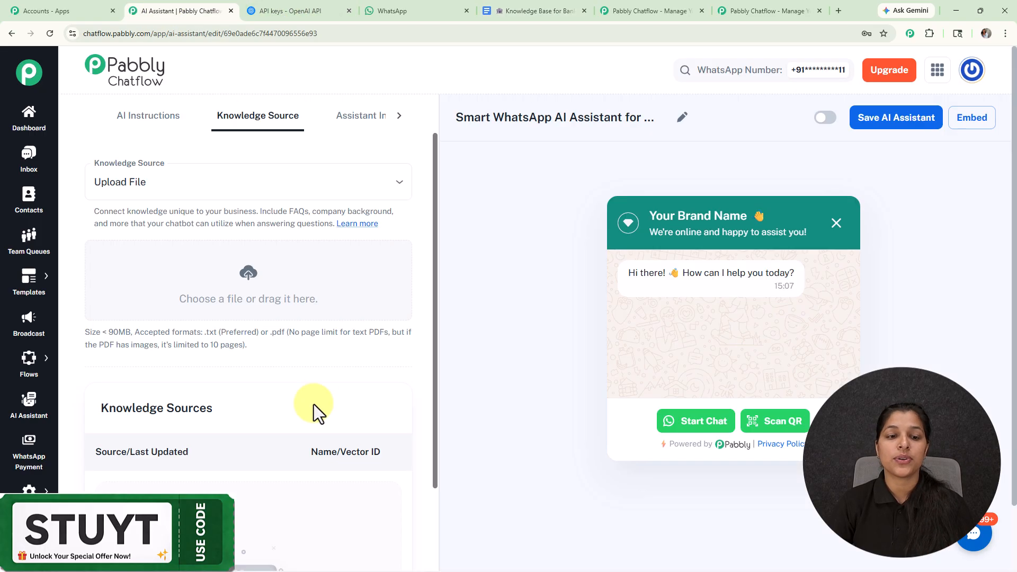
pyautogui.click(247, 280)
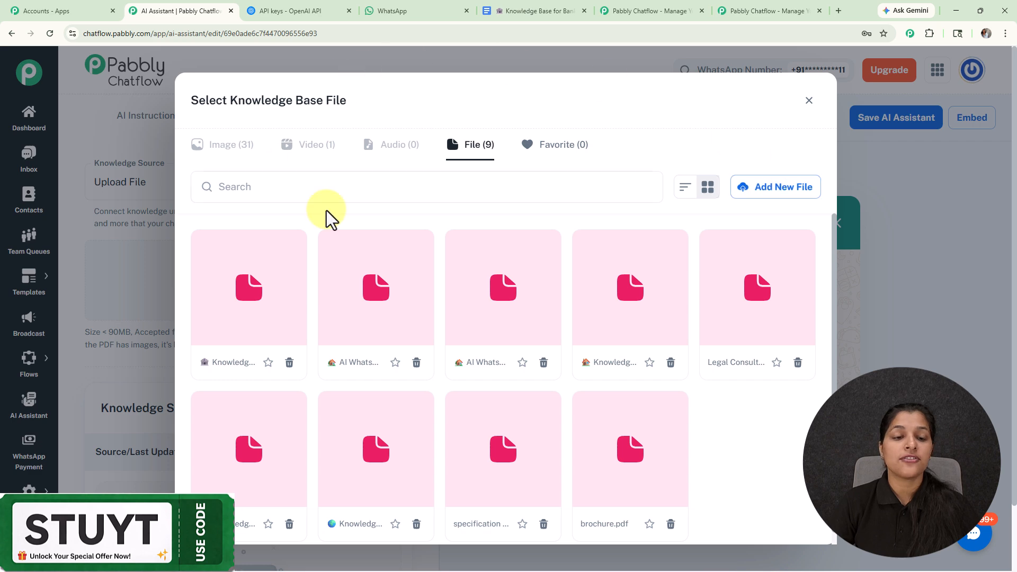
pyautogui.click(239, 325)
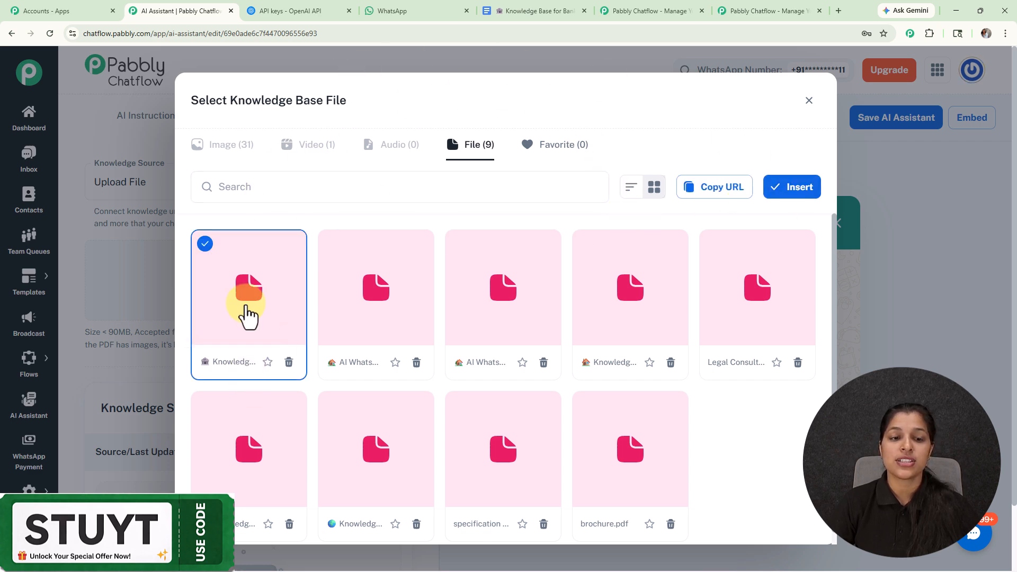
pyautogui.click(789, 191)
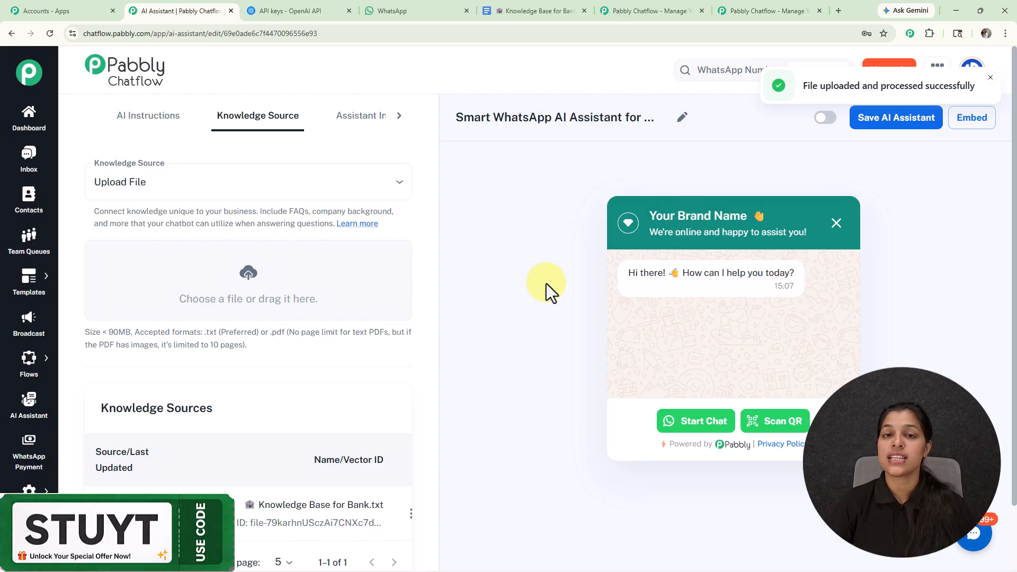
pyautogui.scroll(-2, 545, 284)
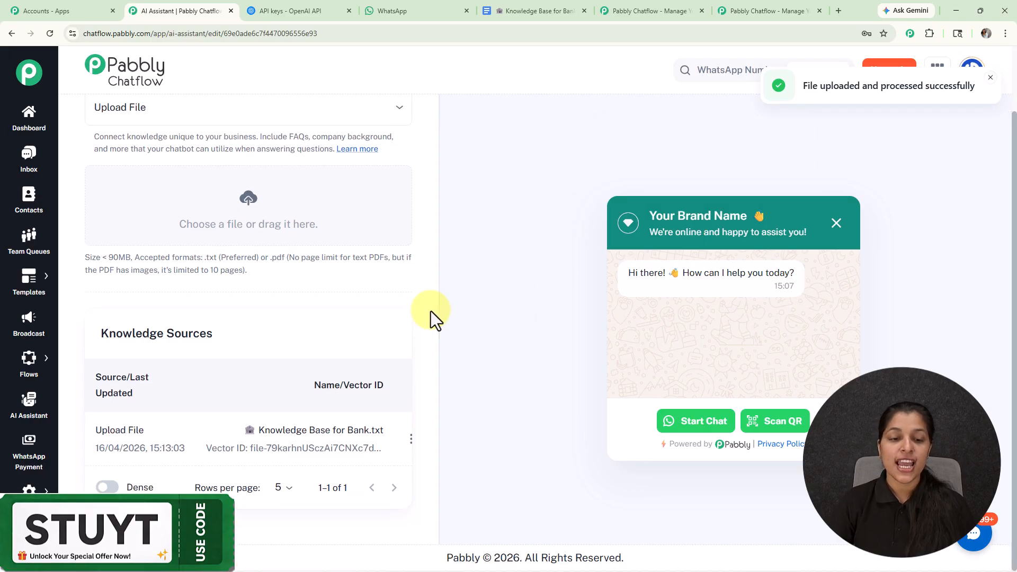
pyautogui.moveTo(167, 463); pyautogui.dragTo(271, 464)
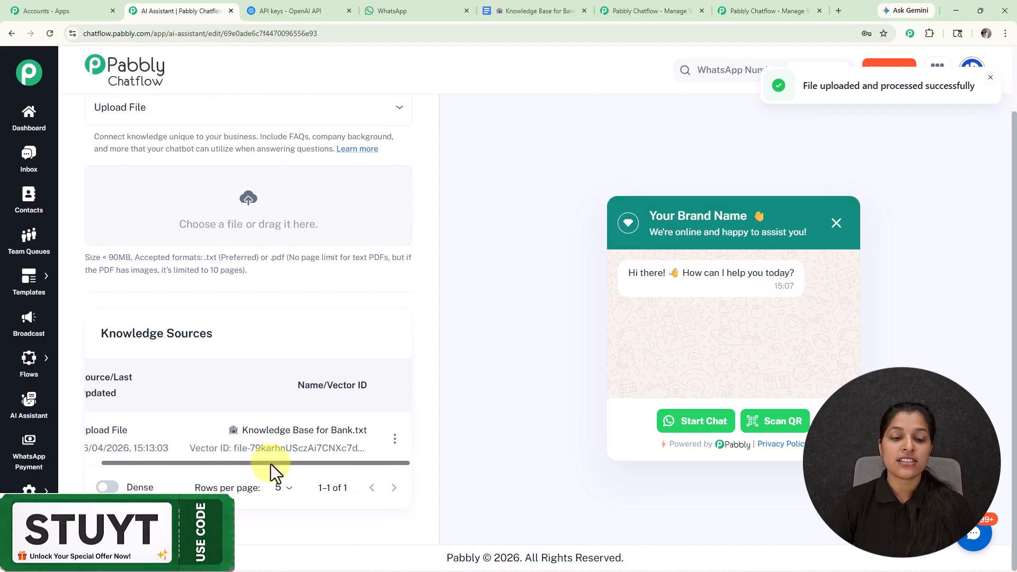
pyautogui.scroll(2, 371, 324)
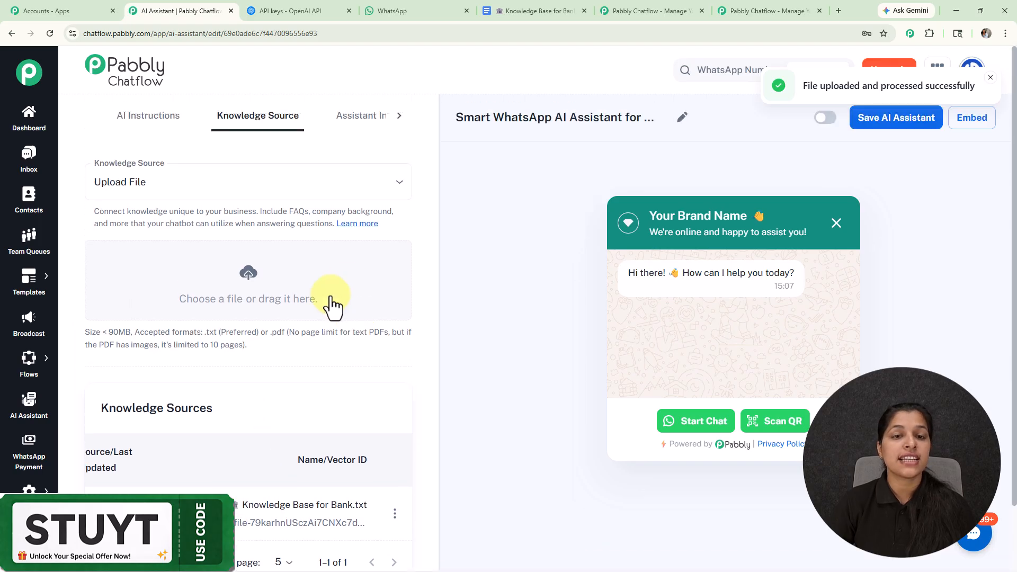
# - Set the assistant interface's header heading name to "SecureTrust Bank", keeping the waving-hand emoji
pyautogui.click(360, 127)
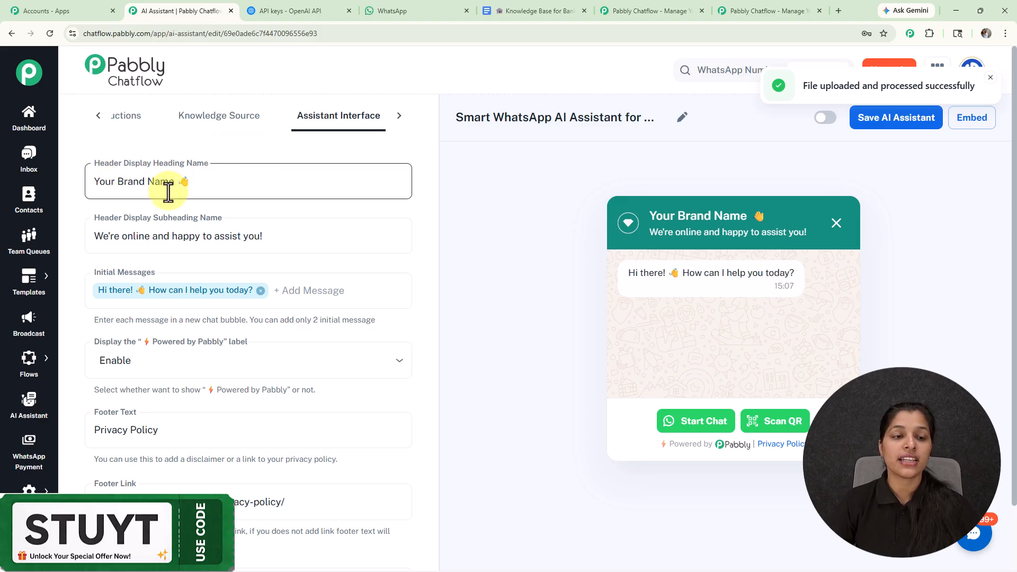
pyautogui.moveTo(175, 182); pyautogui.dragTo(36, 195)
pyautogui.press('BackSpace')
pyautogui.write('SecureTrust Bank')
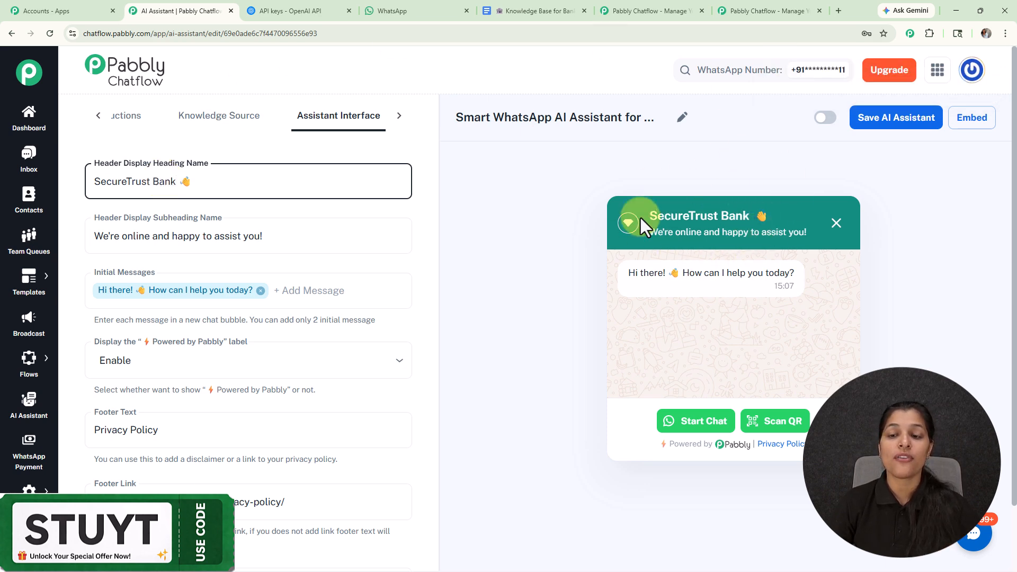
pyautogui.moveTo(646, 214); pyautogui.dragTo(794, 220)
pyautogui.click(475, 165)
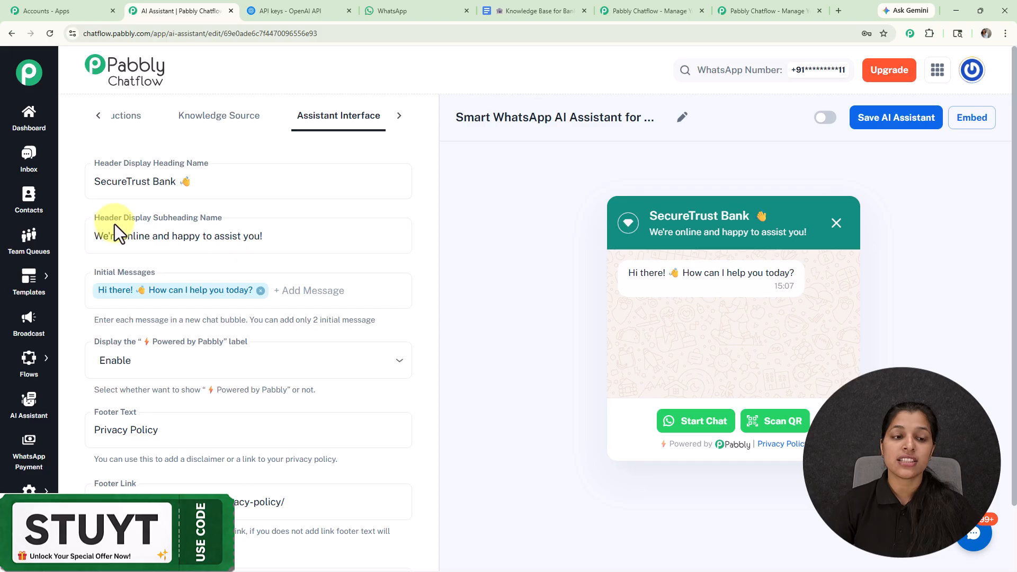
# - Review the assistant interface's subheading, initial messages, footer fields and the "Powered by Pabbly" label in the chat preview
pyautogui.click(325, 222)
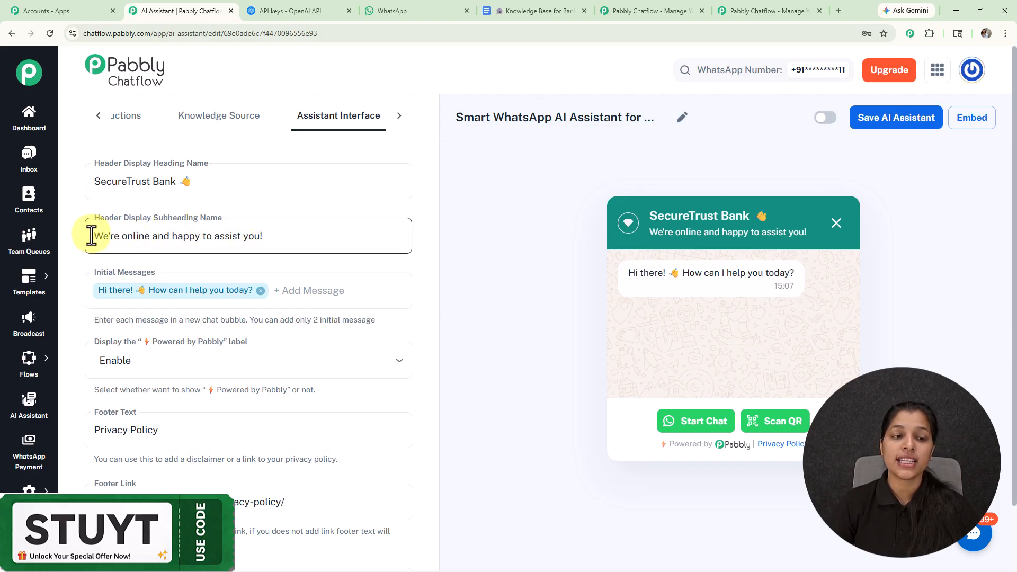
pyautogui.moveTo(90, 237); pyautogui.dragTo(281, 236)
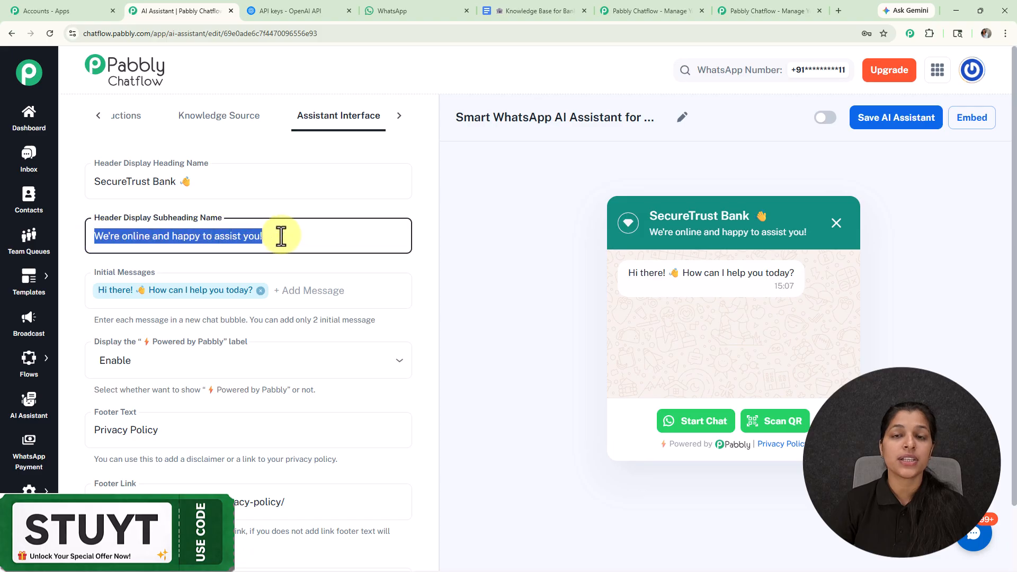
pyautogui.click(419, 266)
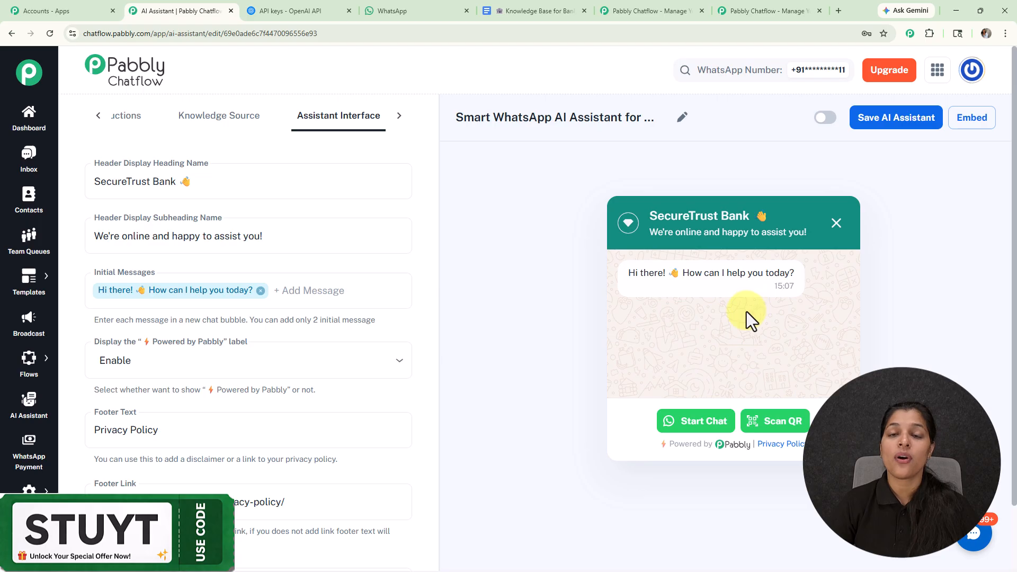
pyautogui.scroll(-2, 636, 294)
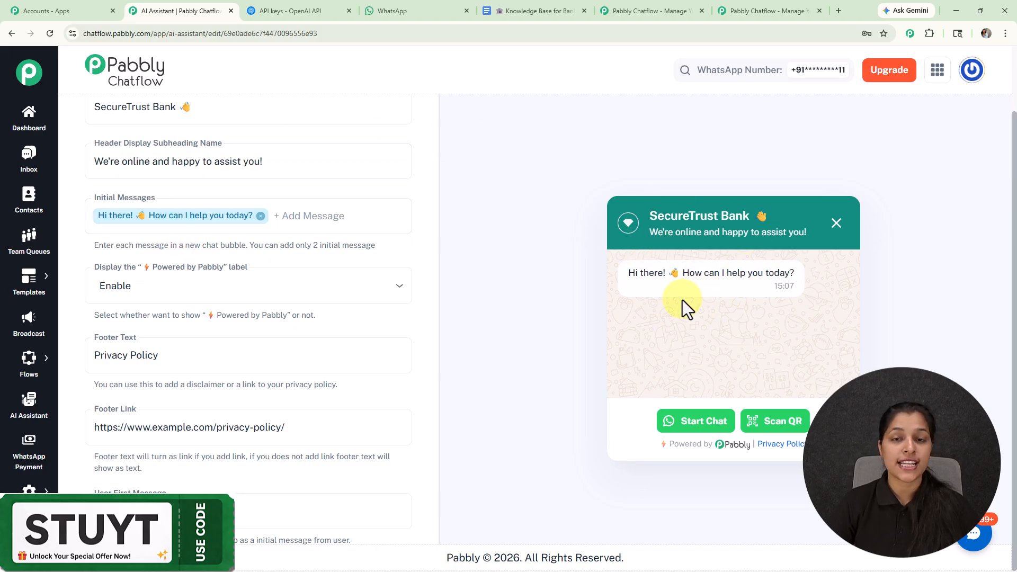
pyautogui.click(371, 225)
pyautogui.scroll(2, 141, 165)
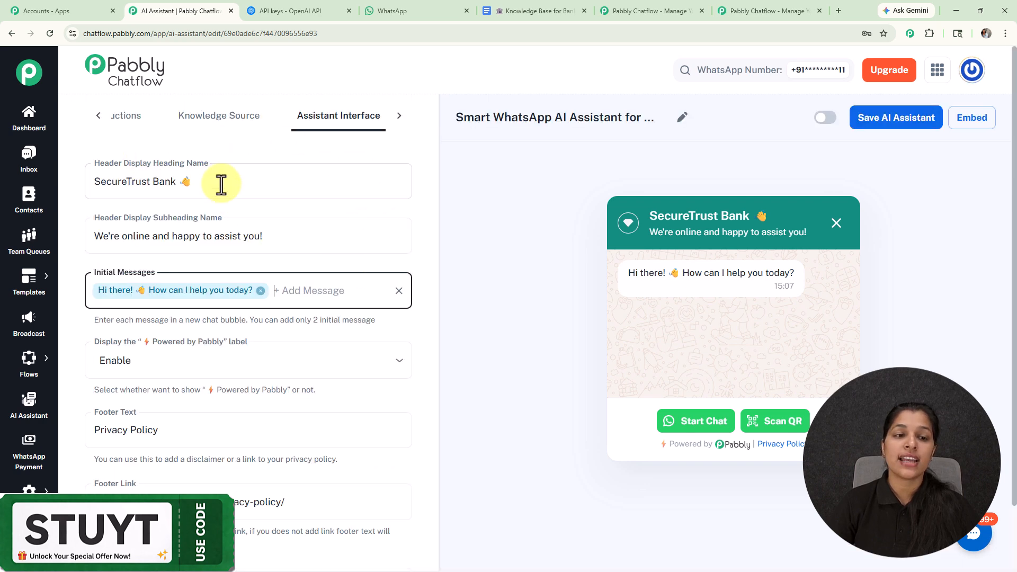
pyautogui.scroll(-1, 280, 316)
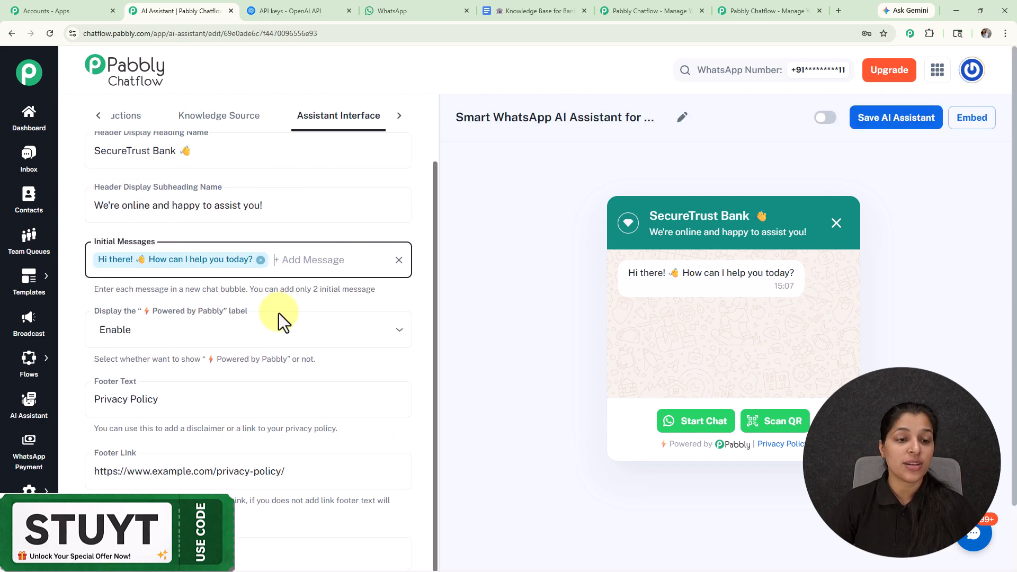
pyautogui.scroll(-2, 295, 308)
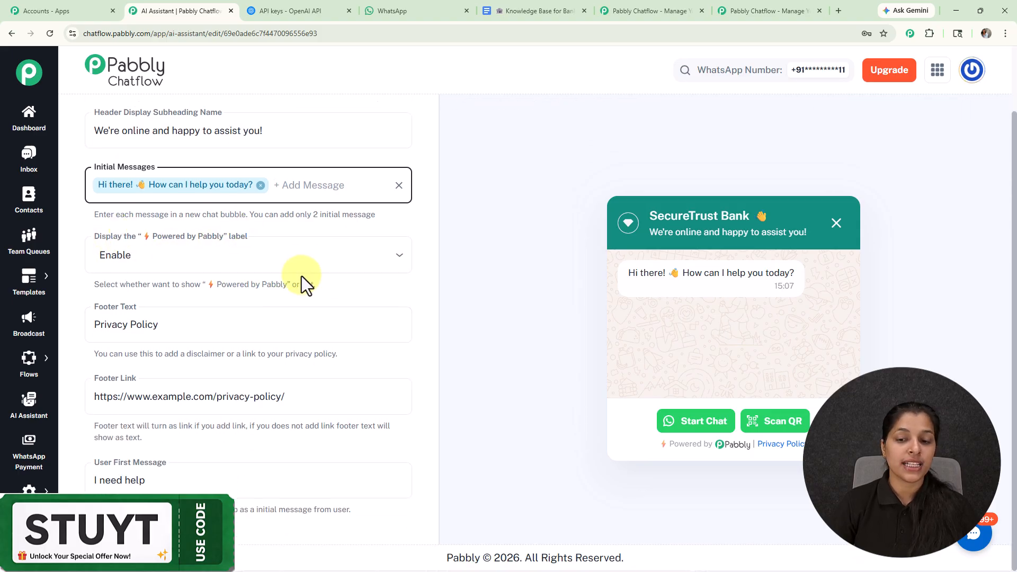
pyautogui.moveTo(660, 449); pyautogui.dragTo(744, 452)
pyautogui.click(523, 345)
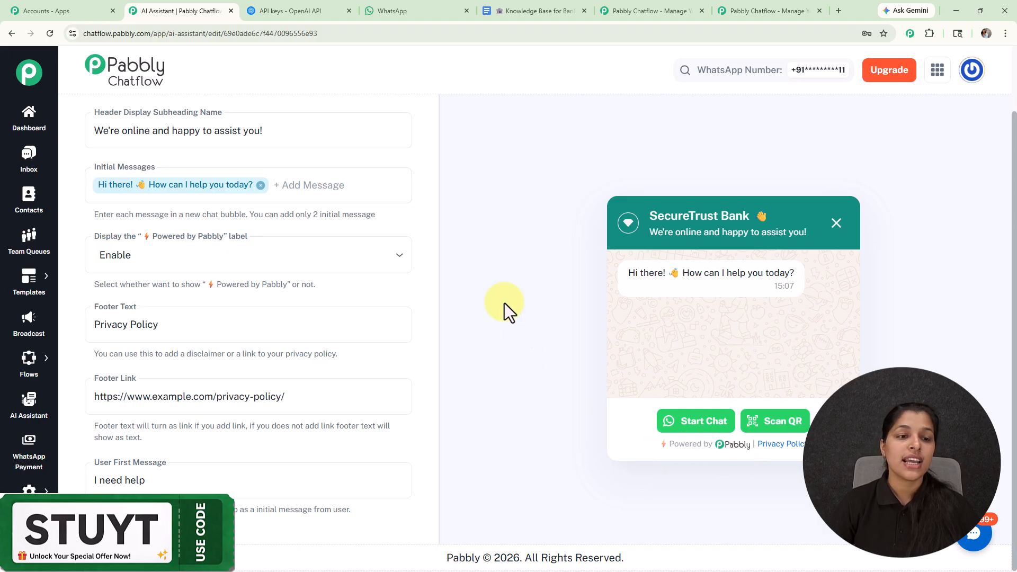
# - Set the "Powered by Pabbly" label display to Disable to preview the change, and set it back to Enable
pyautogui.click(252, 259)
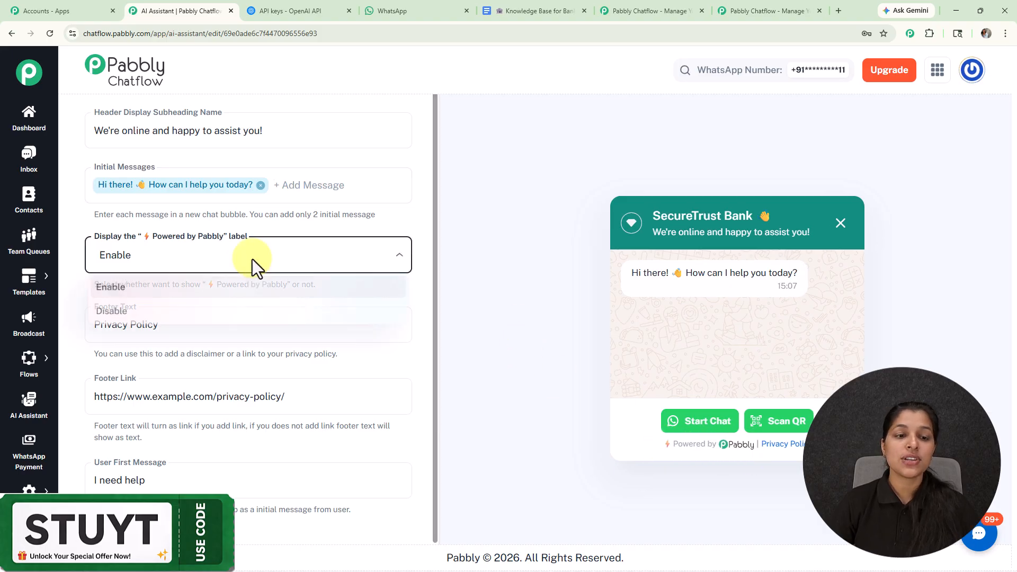
pyautogui.click(257, 314)
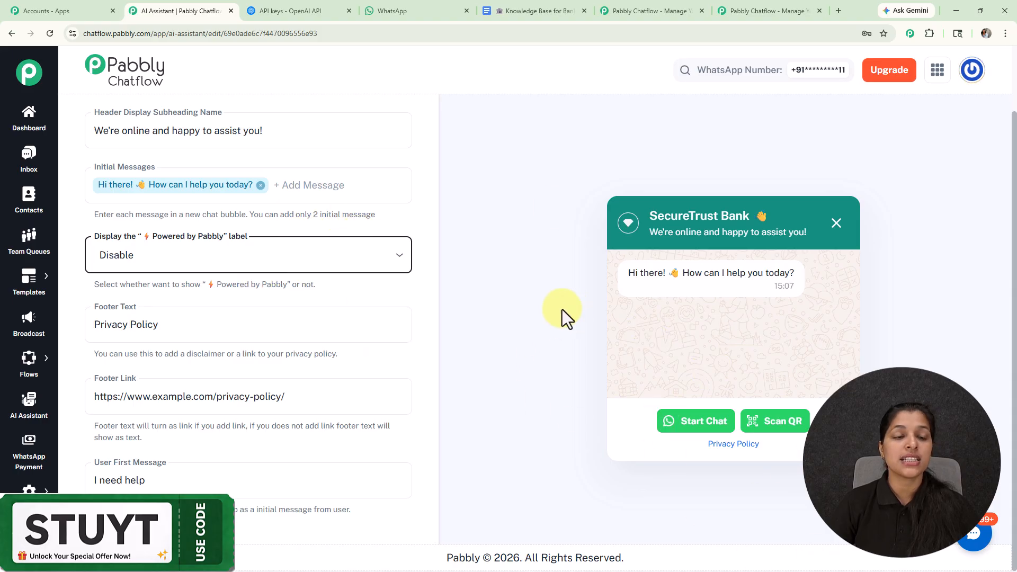
pyautogui.click(344, 263)
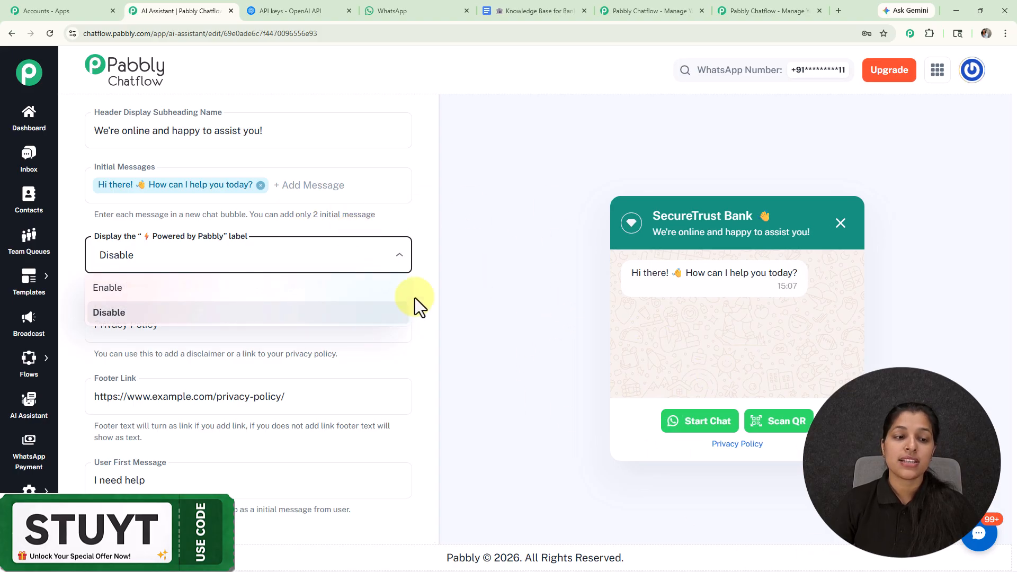
pyautogui.click(260, 289)
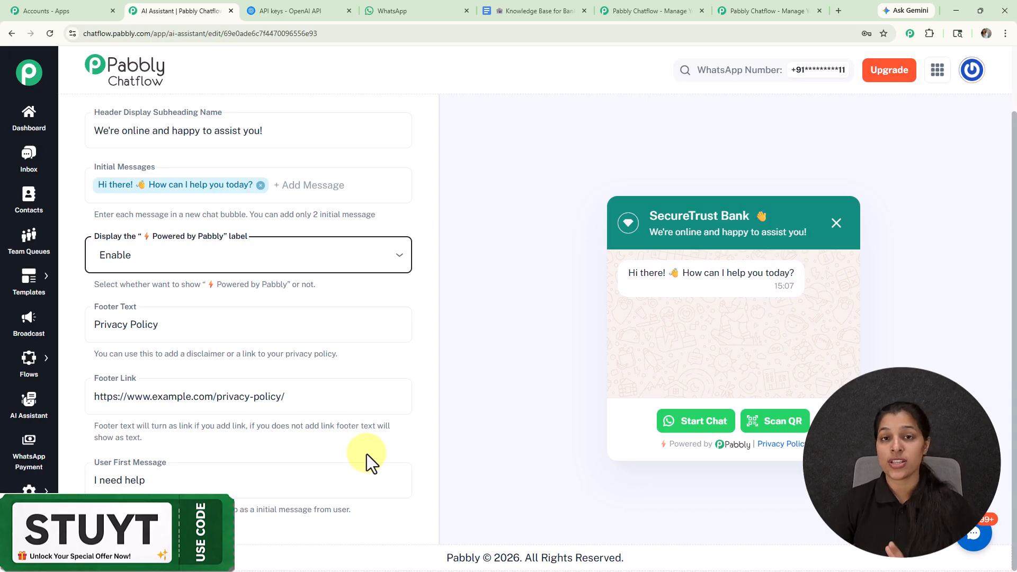
# - Open the assistant's Styling settings and review the theme, shape, color and picture options
pyautogui.scroll(1, 426, 352)
pyautogui.scroll(-1, 387, 447)
pyautogui.scroll(1, 376, 392)
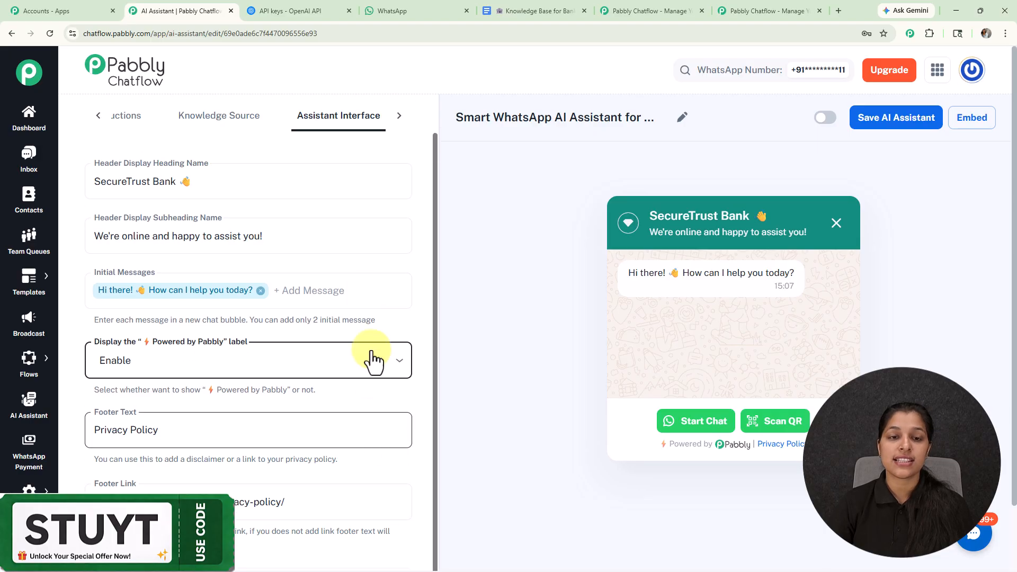
pyautogui.click(398, 116)
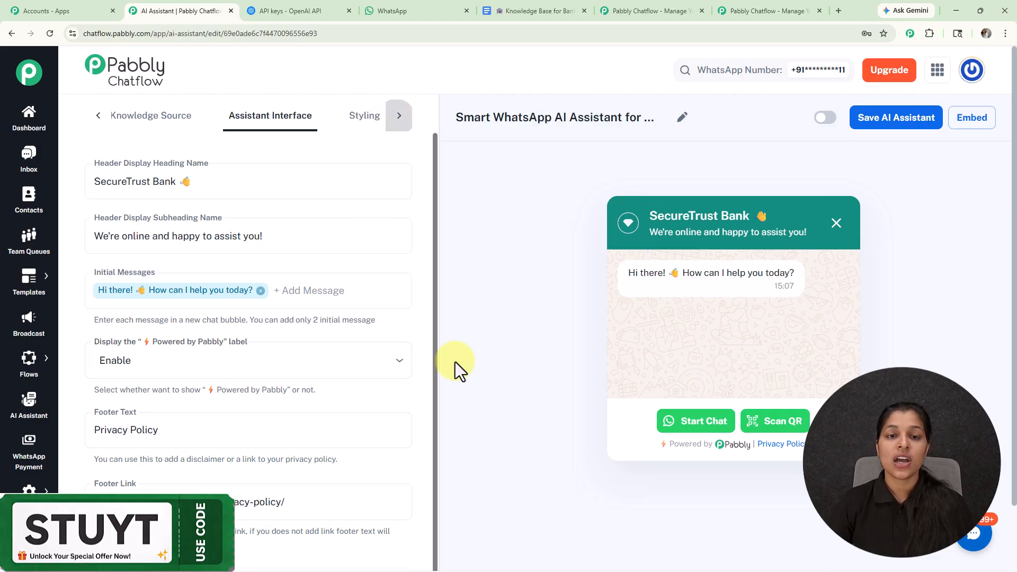
pyautogui.click(364, 130)
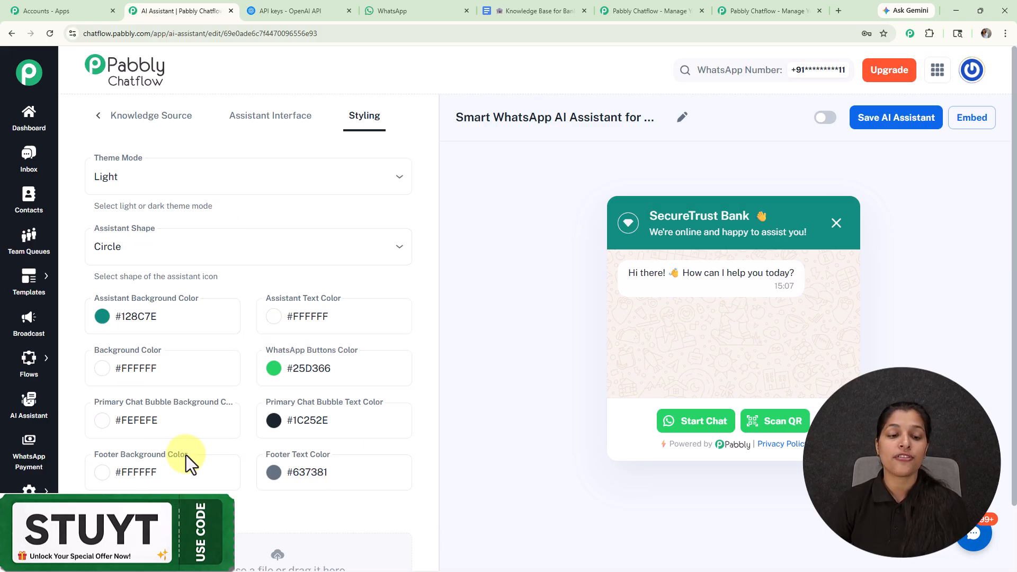
pyautogui.scroll(-5, 190, 457)
pyautogui.scroll(1, 91, 267)
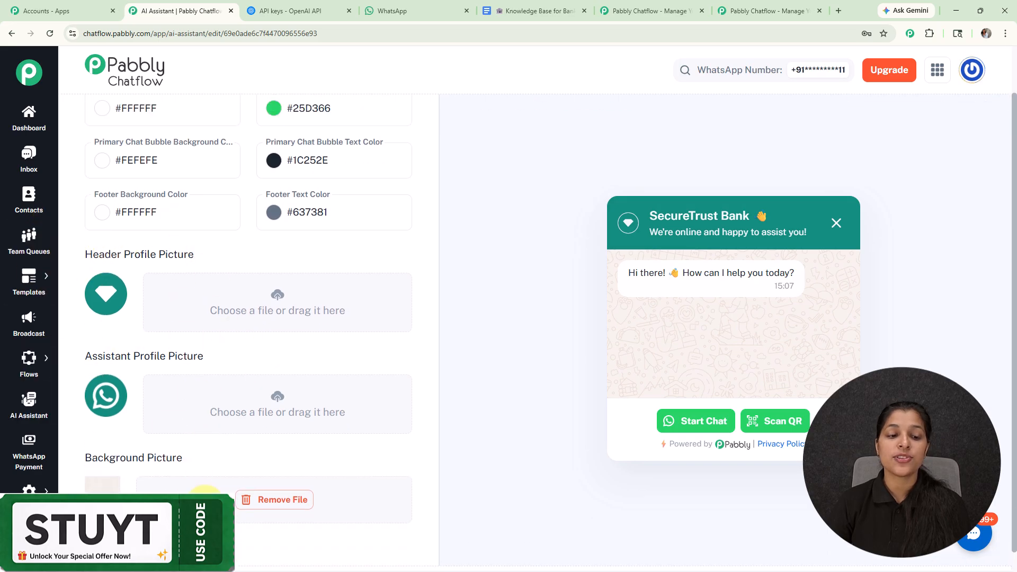
pyautogui.scroll(1, 545, 361)
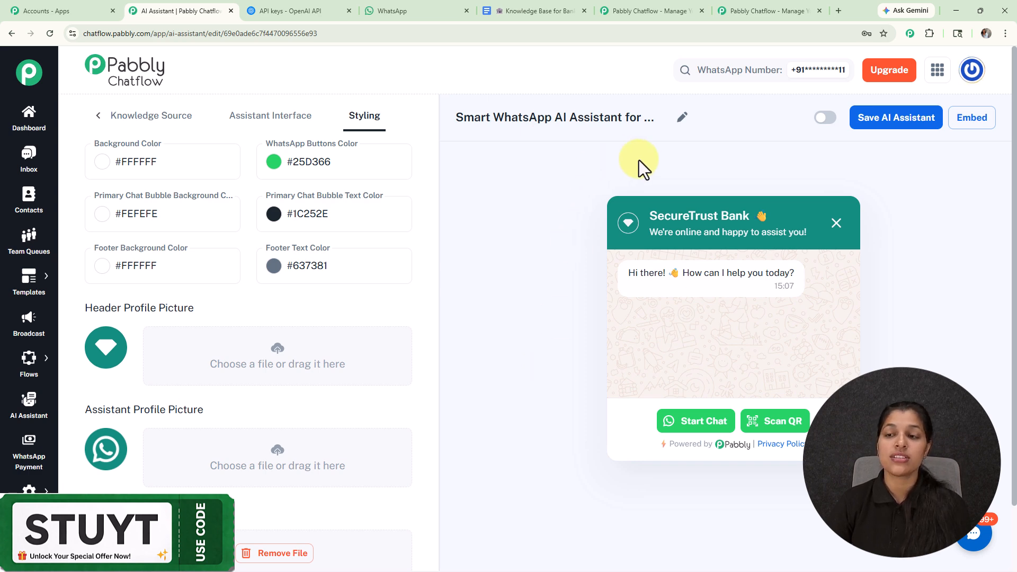
# - Activate and save the AI assistant, and view its embed script
pyautogui.click(824, 119)
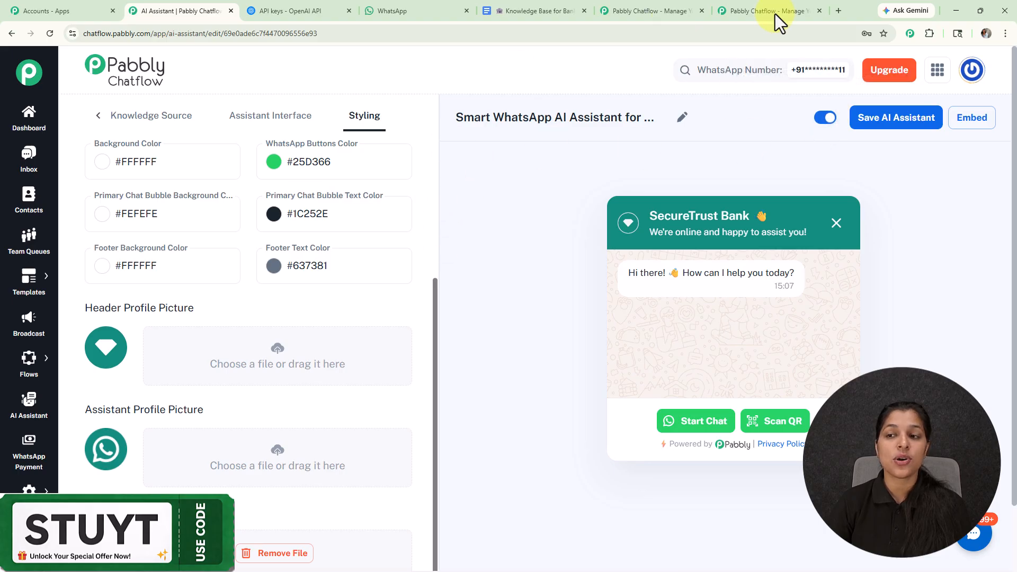
pyautogui.click(882, 121)
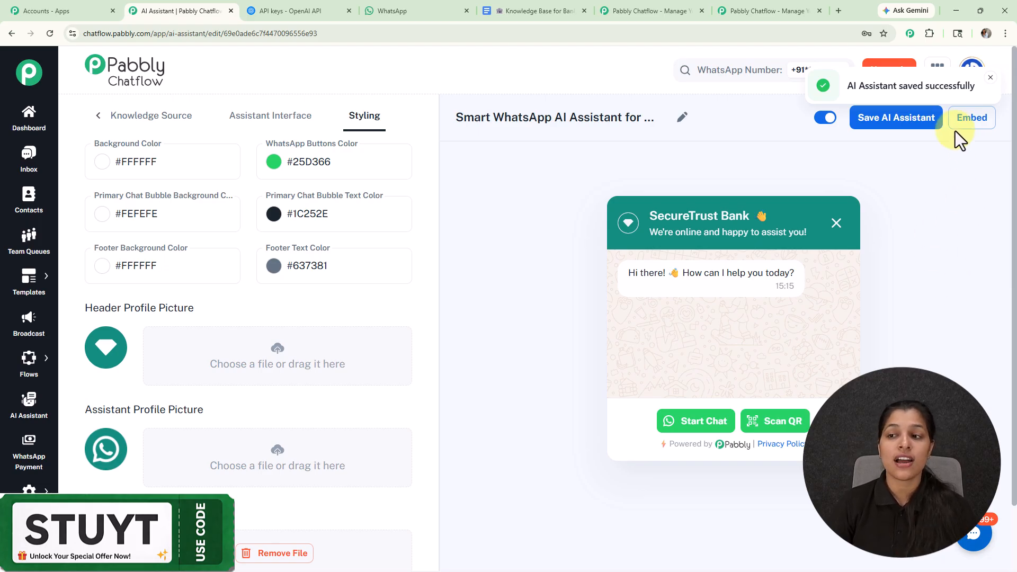
pyautogui.click(969, 123)
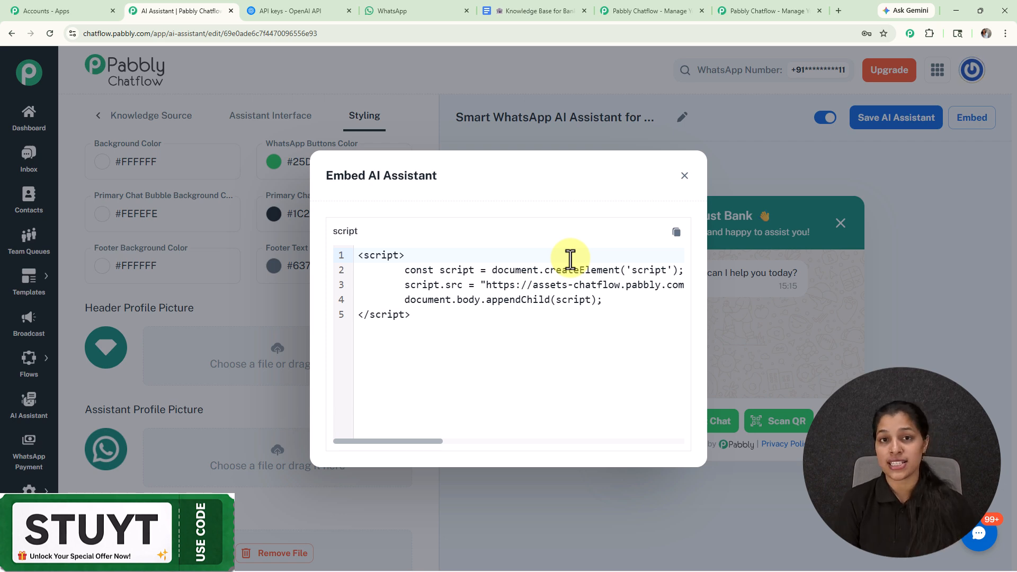
pyautogui.click(683, 177)
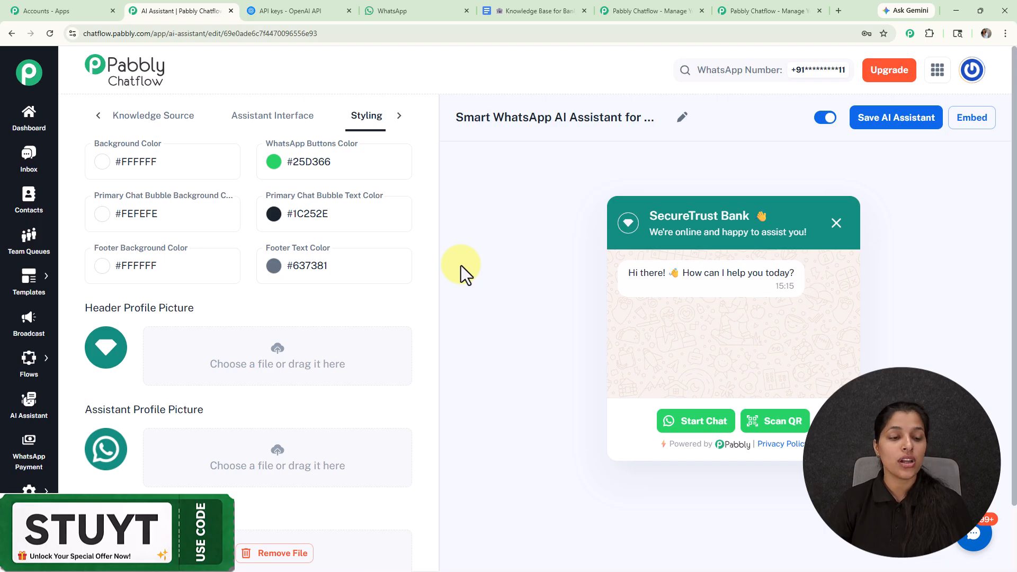
# - Open Inbox Settings and review the contact list and AI assistant choices in the AI Auto-Reply Settings
pyautogui.moveTo(29, 489)
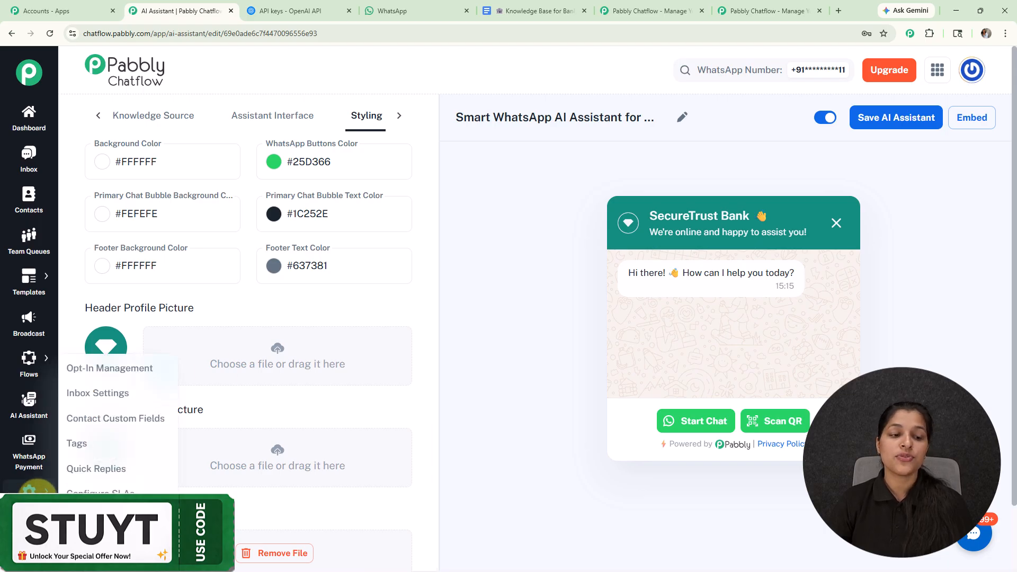
pyautogui.click(79, 402)
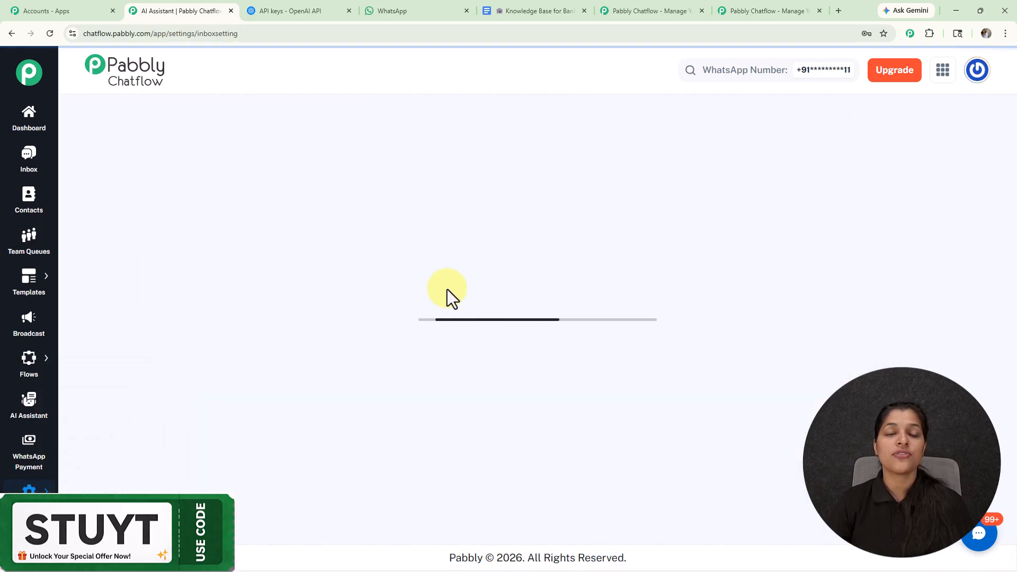
pyautogui.scroll(-9, 466, 281)
pyautogui.scroll(-8, 465, 282)
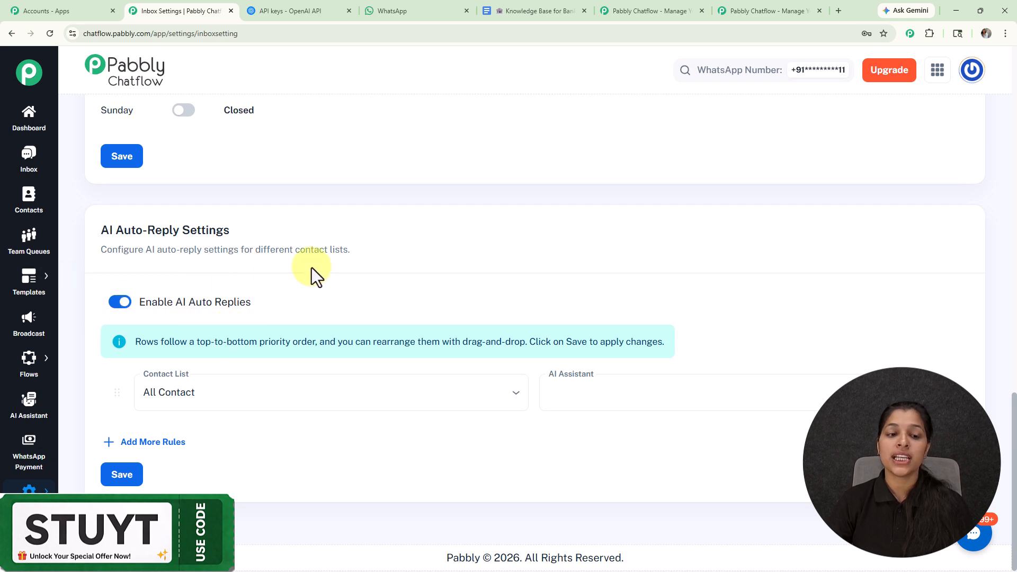
pyautogui.click(316, 397)
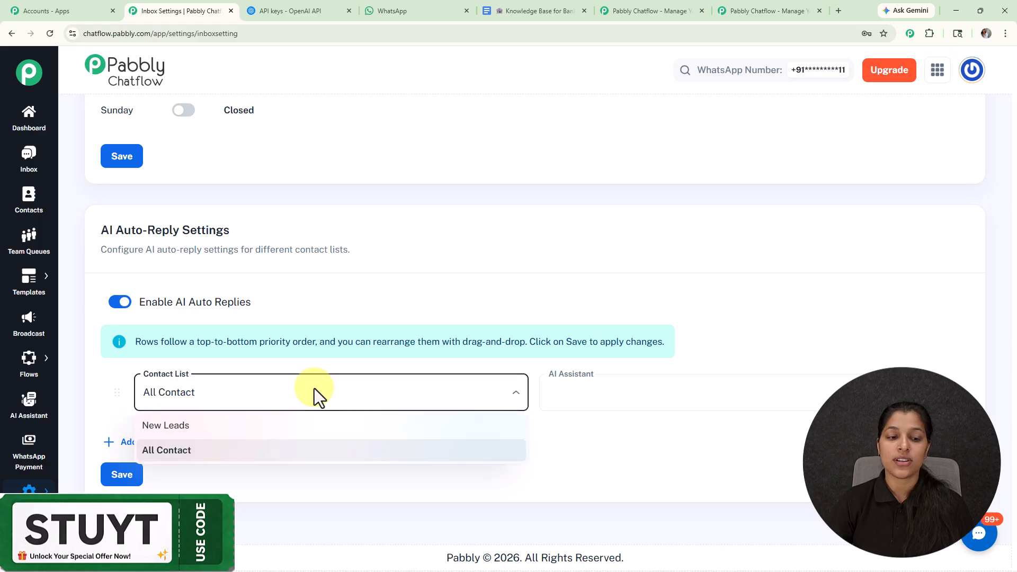
pyautogui.click(345, 294)
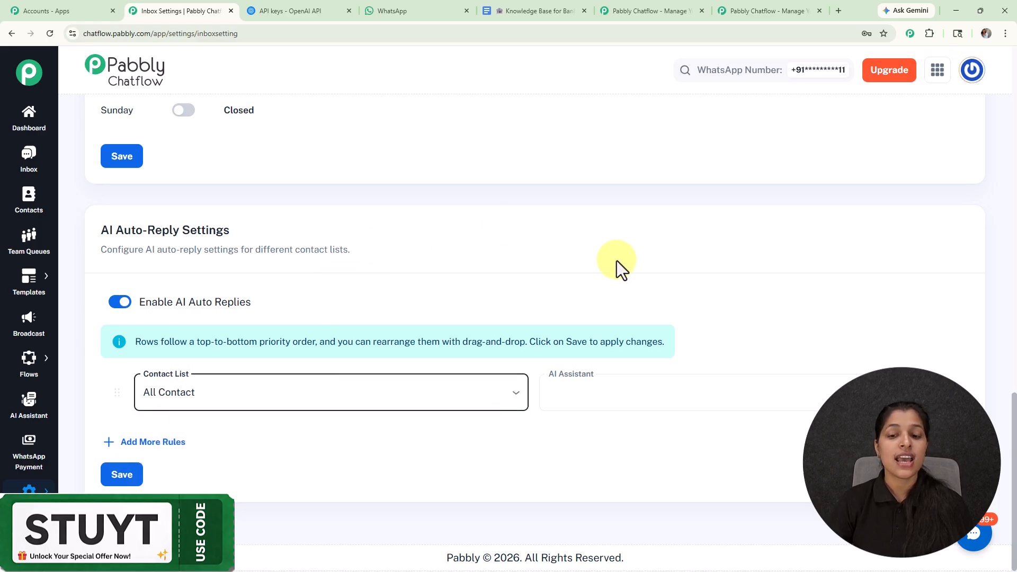
pyautogui.click(619, 390)
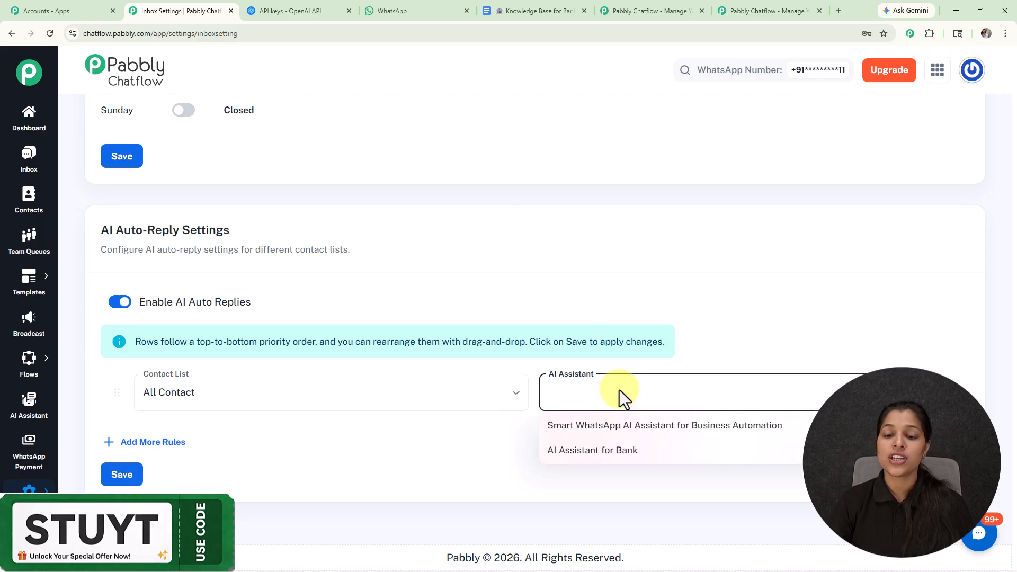
pyautogui.click(535, 303)
pyautogui.click(338, 393)
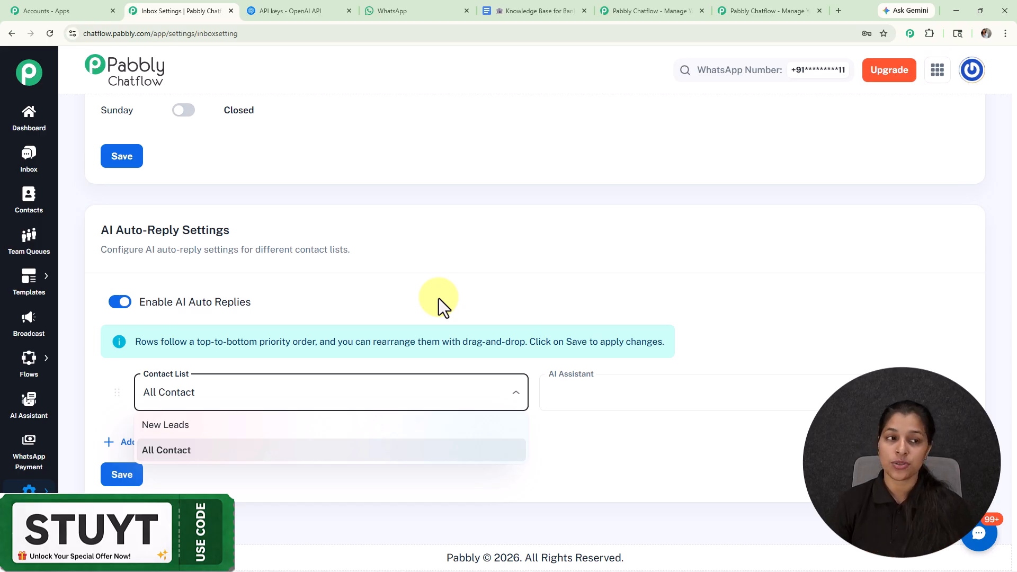
# - Open the contact's conversation from two days ago in the Inbox and assign it the Smart WhatsApp AI Assistant for Business Automation
pyautogui.click(28, 153)
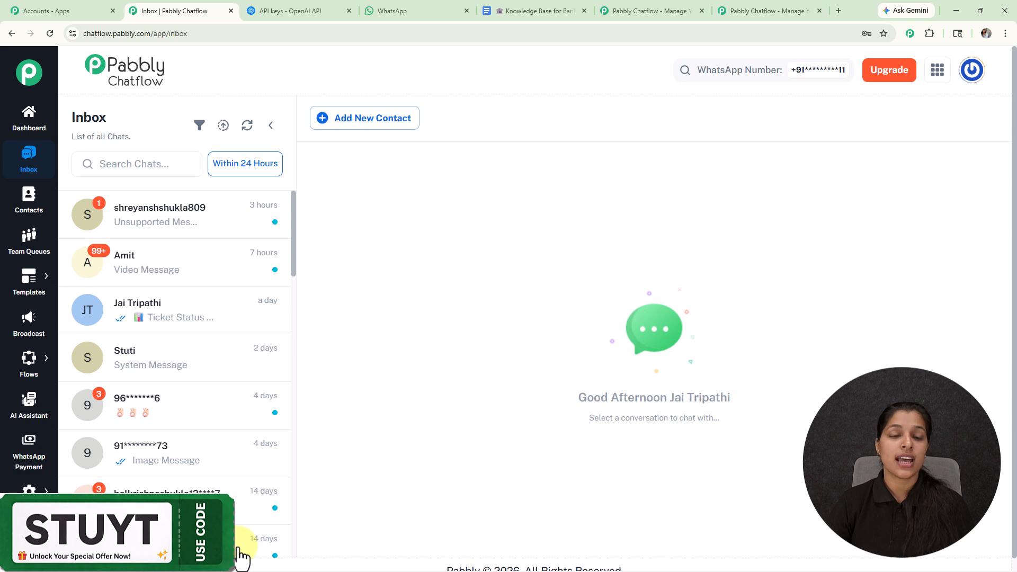
pyautogui.click(168, 373)
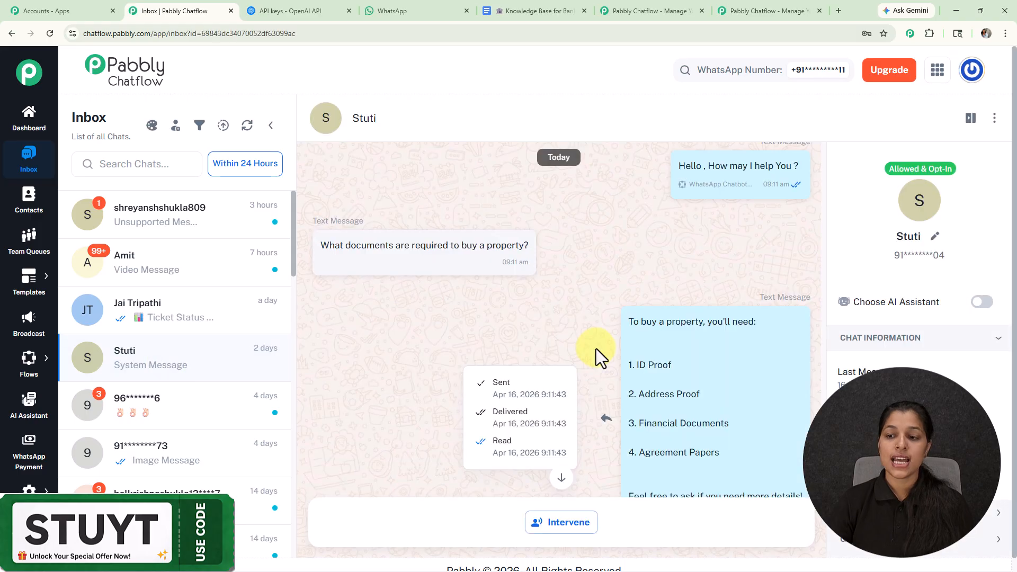
pyautogui.click(975, 304)
pyautogui.click(520, 265)
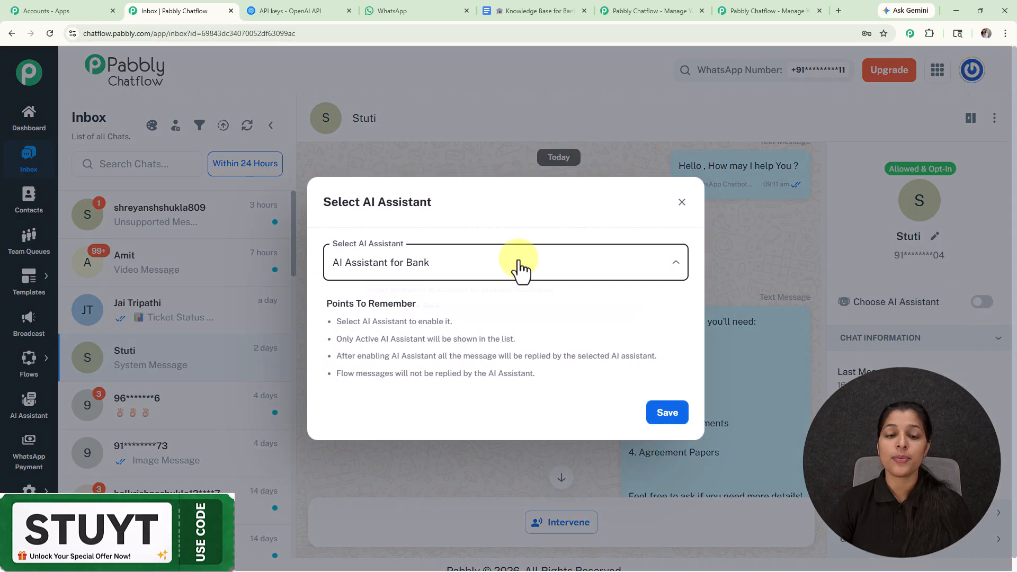
pyautogui.click(460, 294)
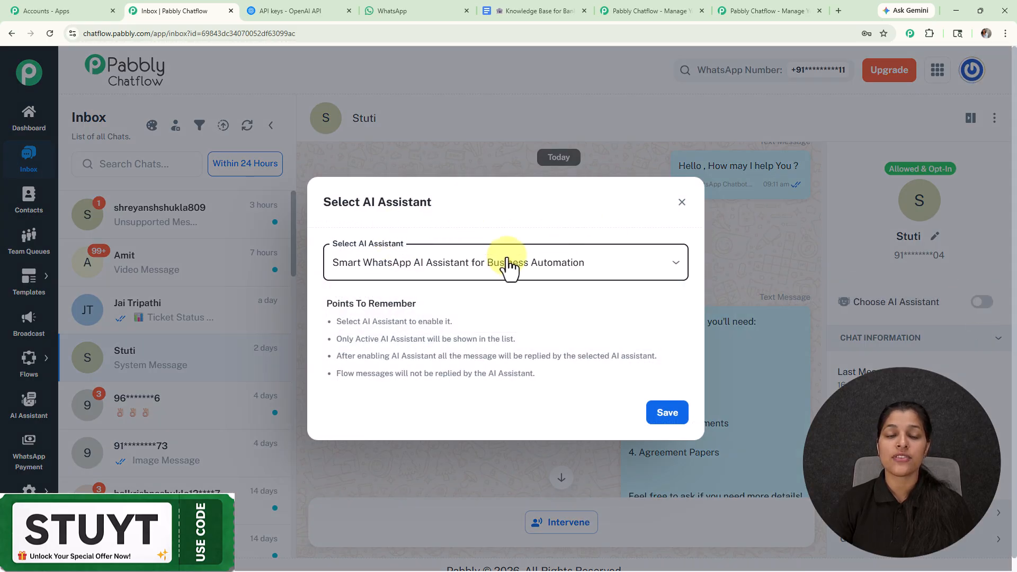
pyautogui.click(673, 416)
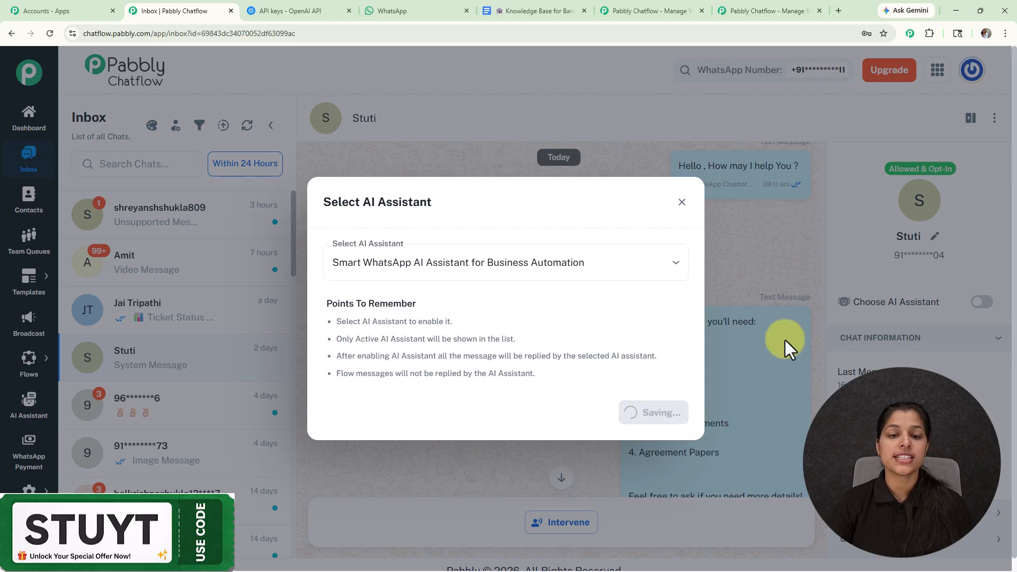